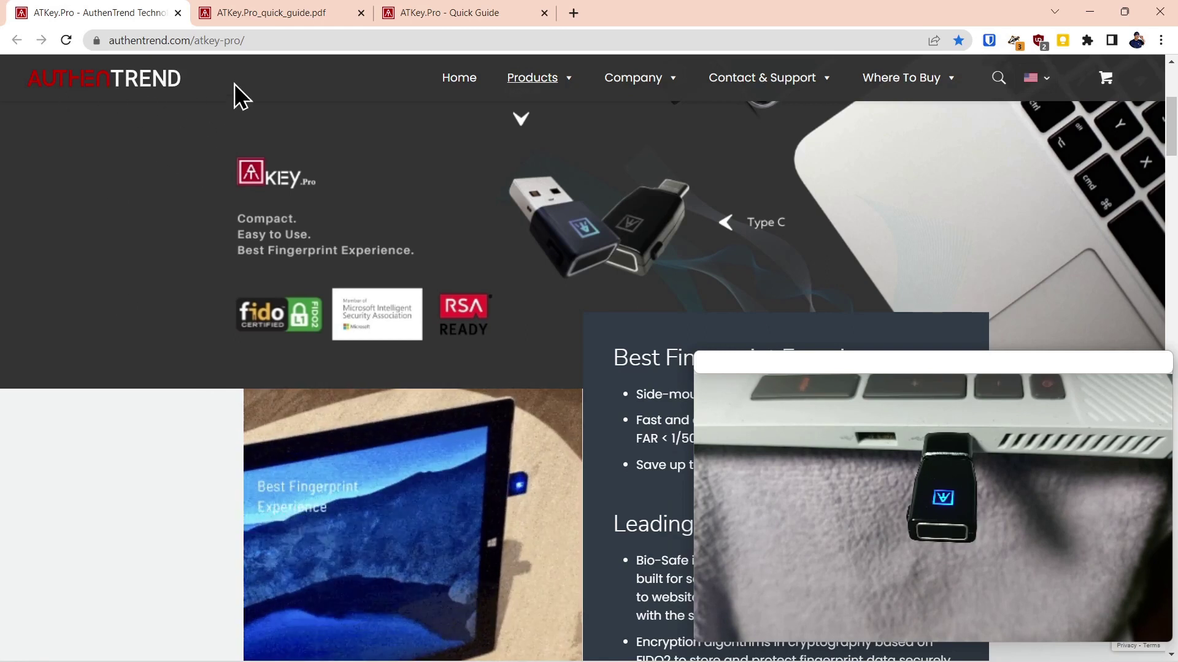
Switch Chrome to the ATKey.Pro Quick Guide tab showing the key's labelled parts diagram
{"action": "left_click", "coordinate": [275, 14]}
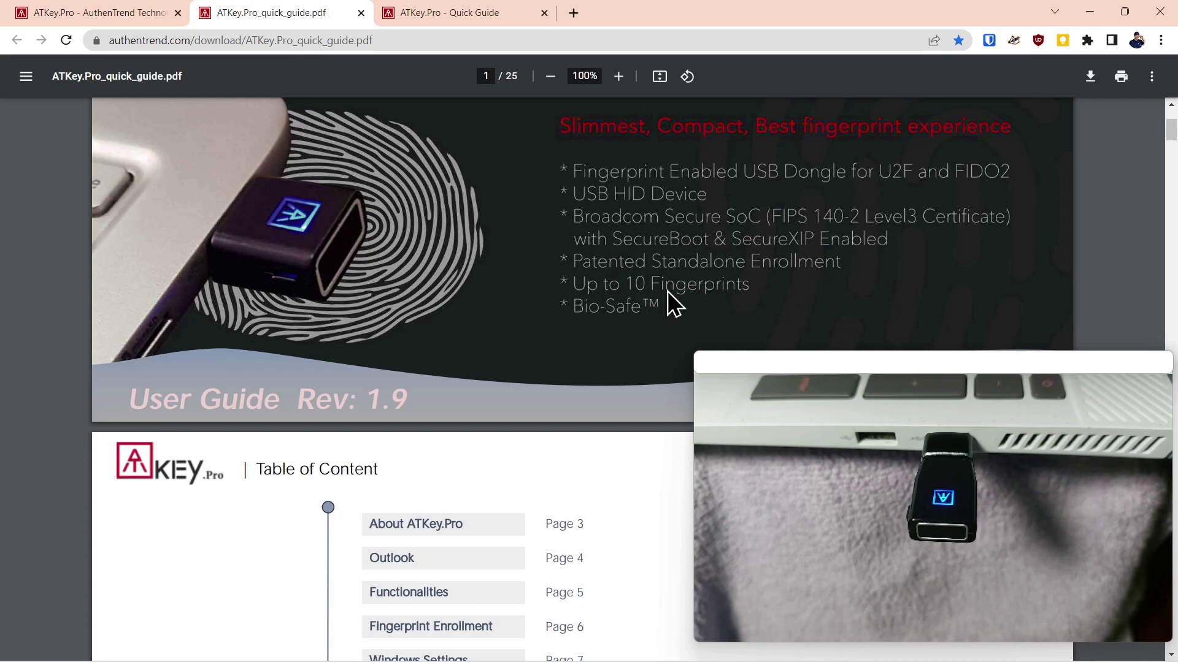
{"action": "key", "text": "ctrl+Tab"}
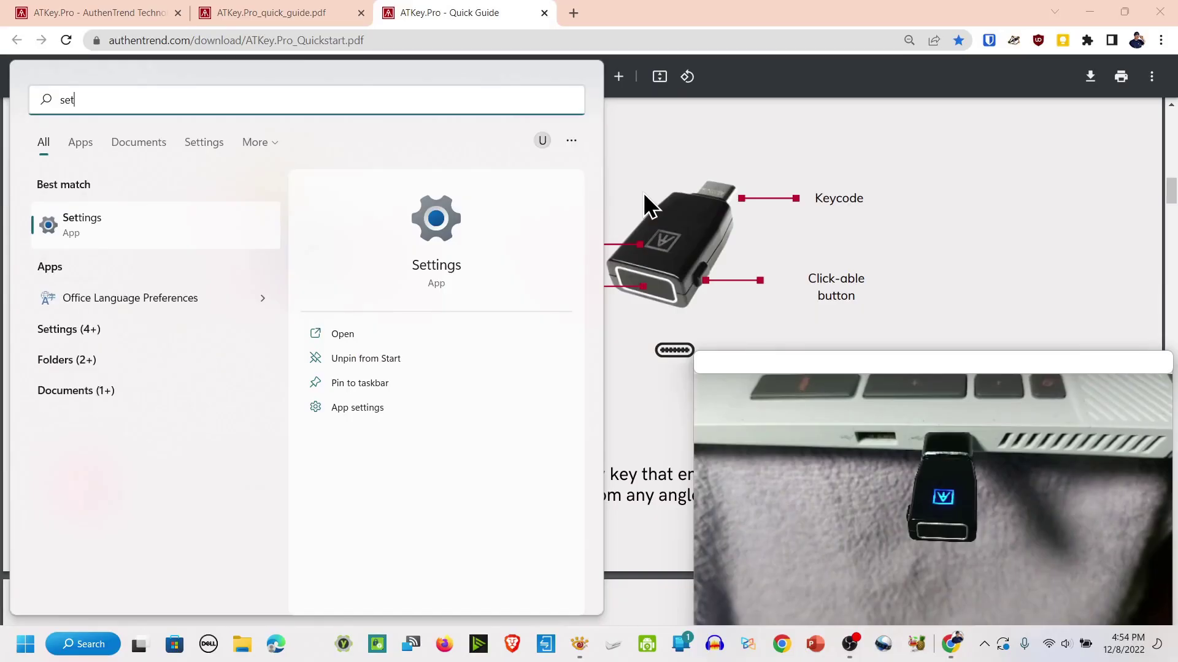
Open Windows Settings and search for 'account'
{"action": "left_click", "coordinate": [72, 223]}
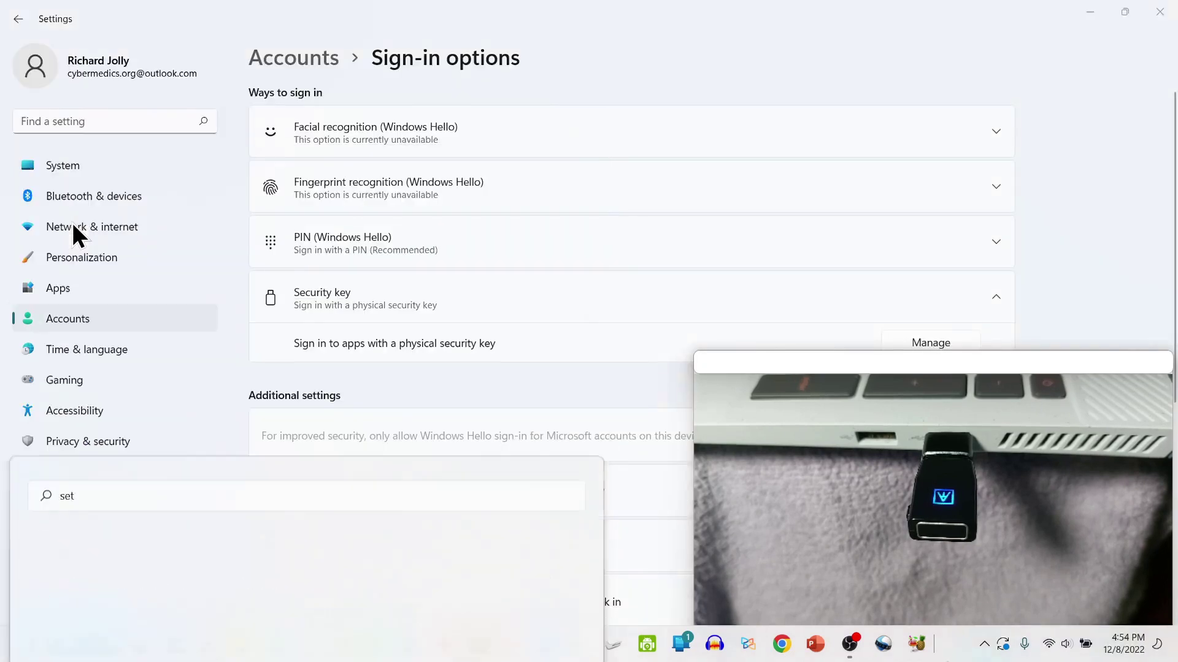
{"action": "left_click", "coordinate": [89, 120]}
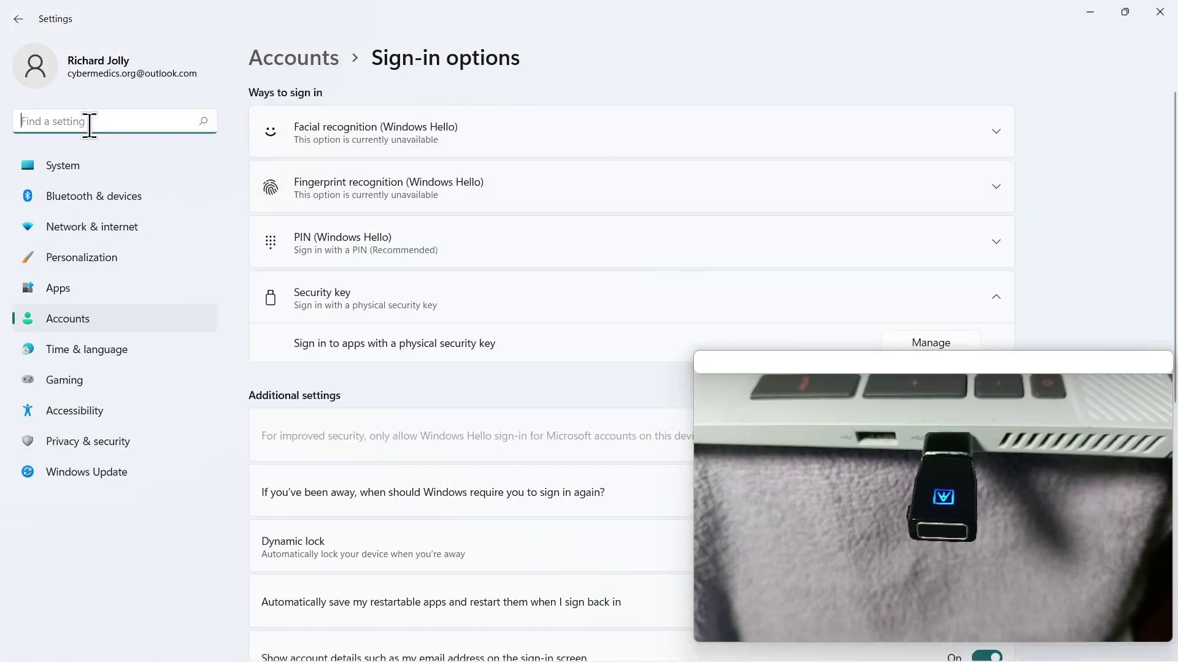
{"action": "type", "text": "accou"}
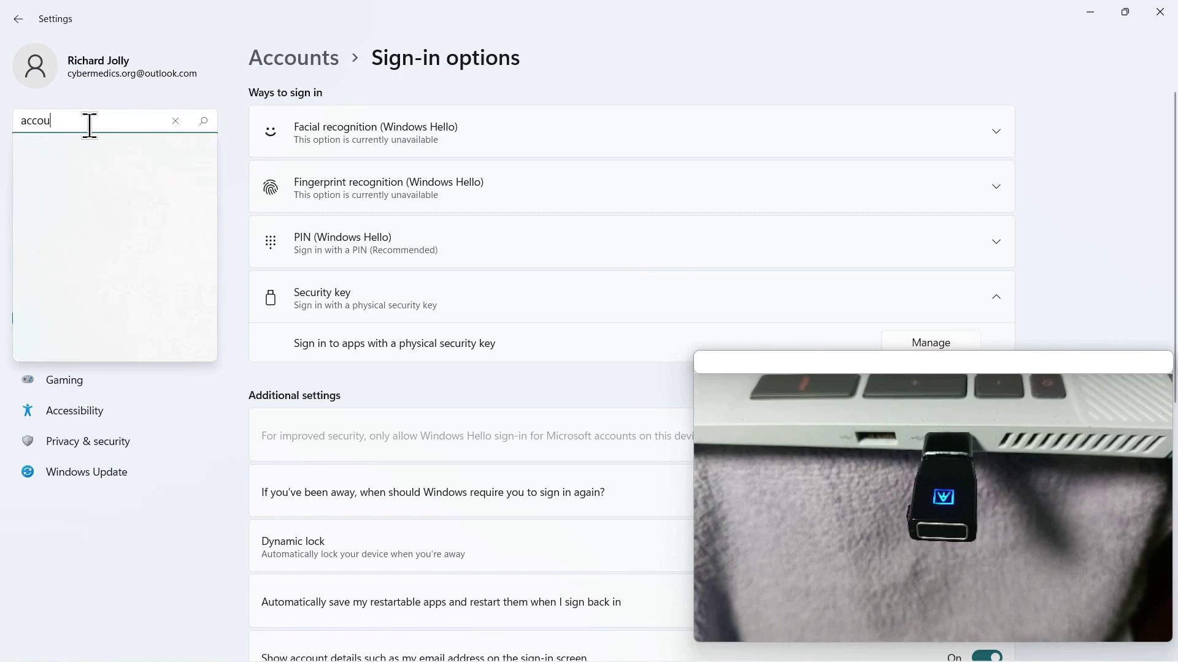
{"action": "type", "text": "nt"}
{"action": "key", "text": "Return"}
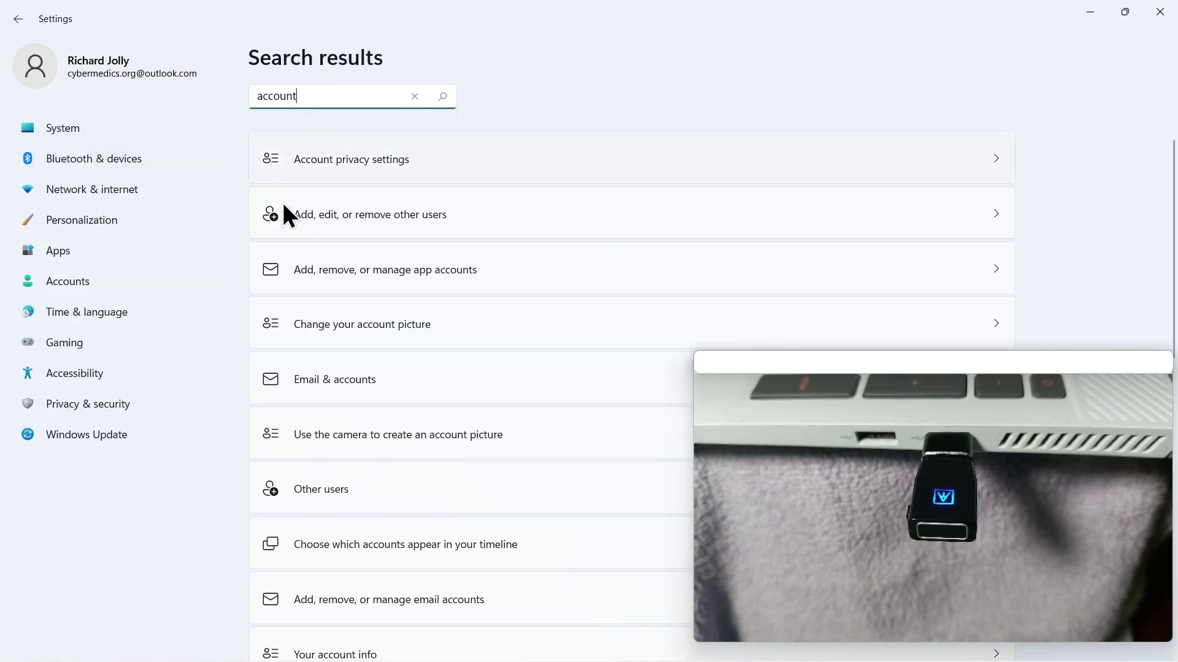
{"action": "scroll", "coordinate": [433, 302], "scroll_direction": "down", "scroll_amount": 1}
{"action": "scroll", "coordinate": [433, 302], "scroll_direction": "down", "scroll_amount": 4}
{"action": "scroll", "coordinate": [442, 288], "scroll_direction": "down", "scroll_amount": 1}
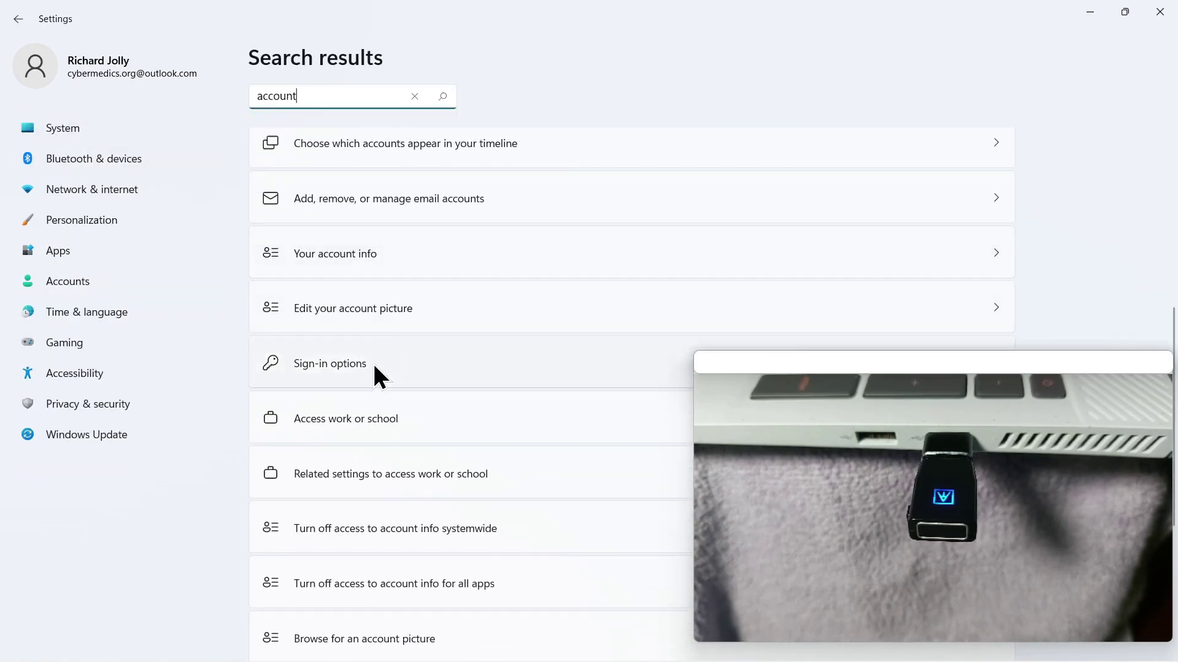
{"action": "scroll", "coordinate": [374, 366], "scroll_direction": "down", "scroll_amount": 2}
{"action": "scroll", "coordinate": [358, 208], "scroll_direction": "down", "scroll_amount": 1}
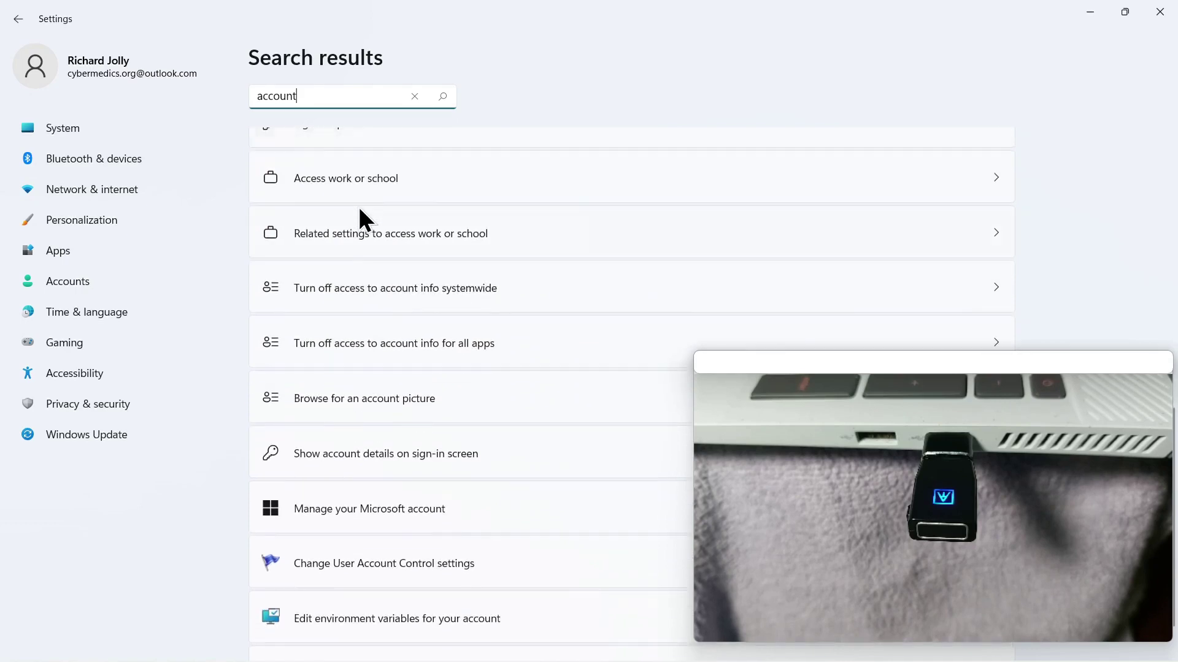
{"action": "scroll", "coordinate": [358, 206], "scroll_direction": "up", "scroll_amount": 1}
Go to Sign-in options and expand Security key to reach its Manage option
{"action": "left_click", "coordinate": [354, 207]}
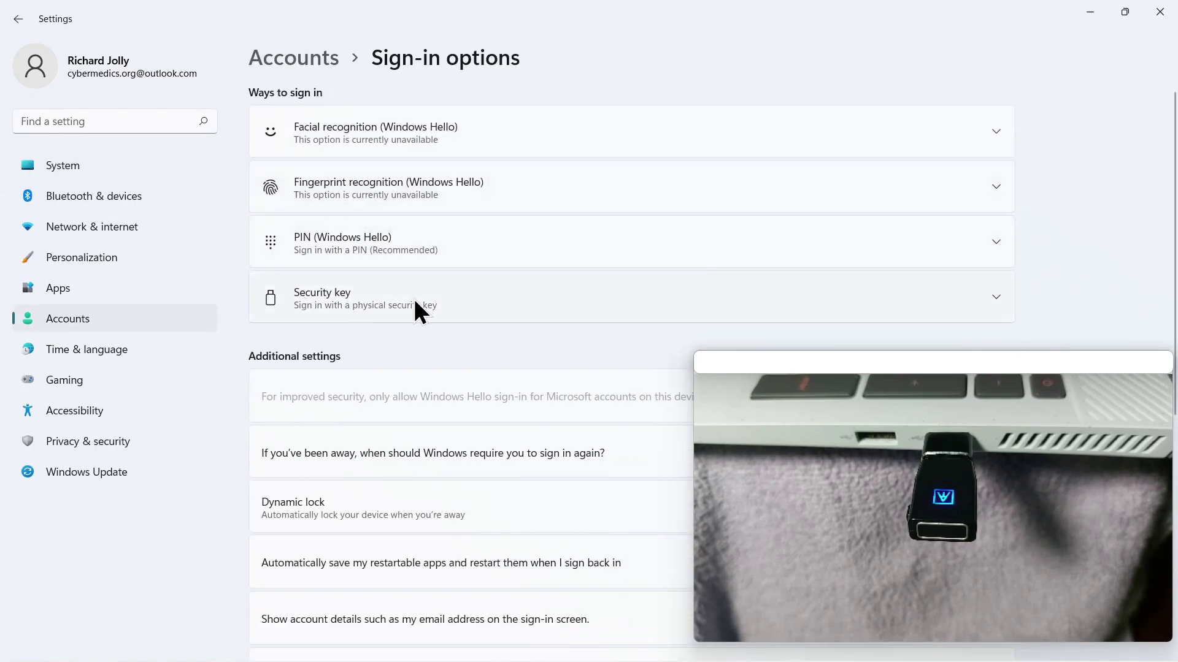
{"action": "scroll", "coordinate": [445, 295], "scroll_direction": "down", "scroll_amount": 3}
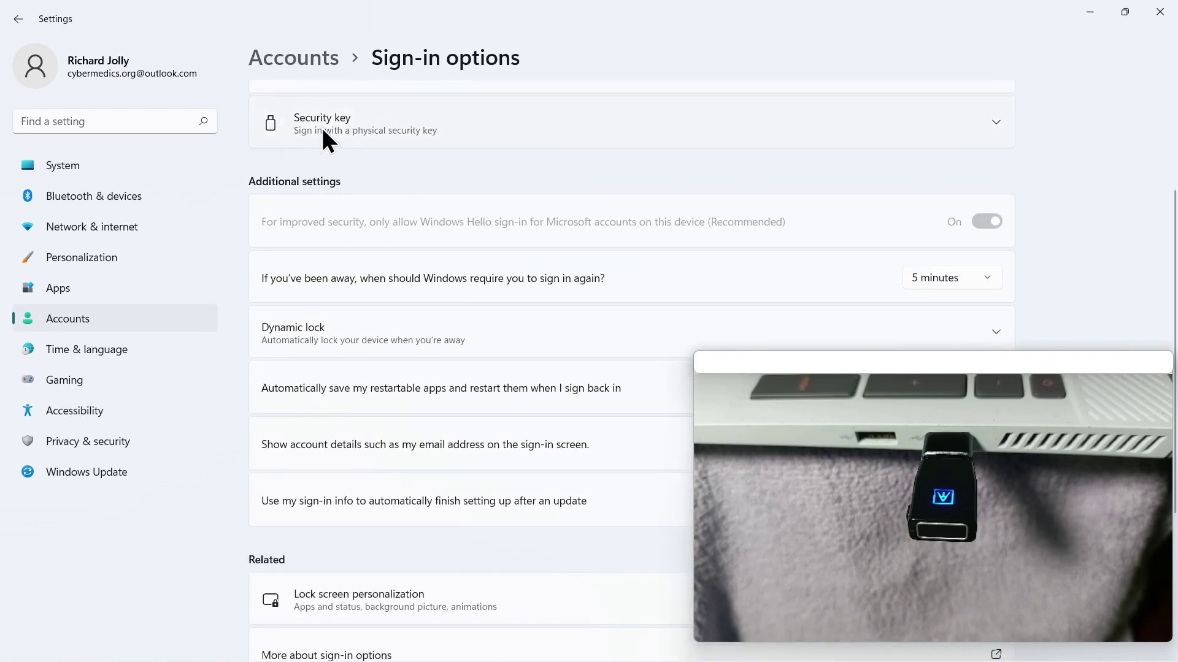
{"action": "left_click", "coordinate": [322, 130]}
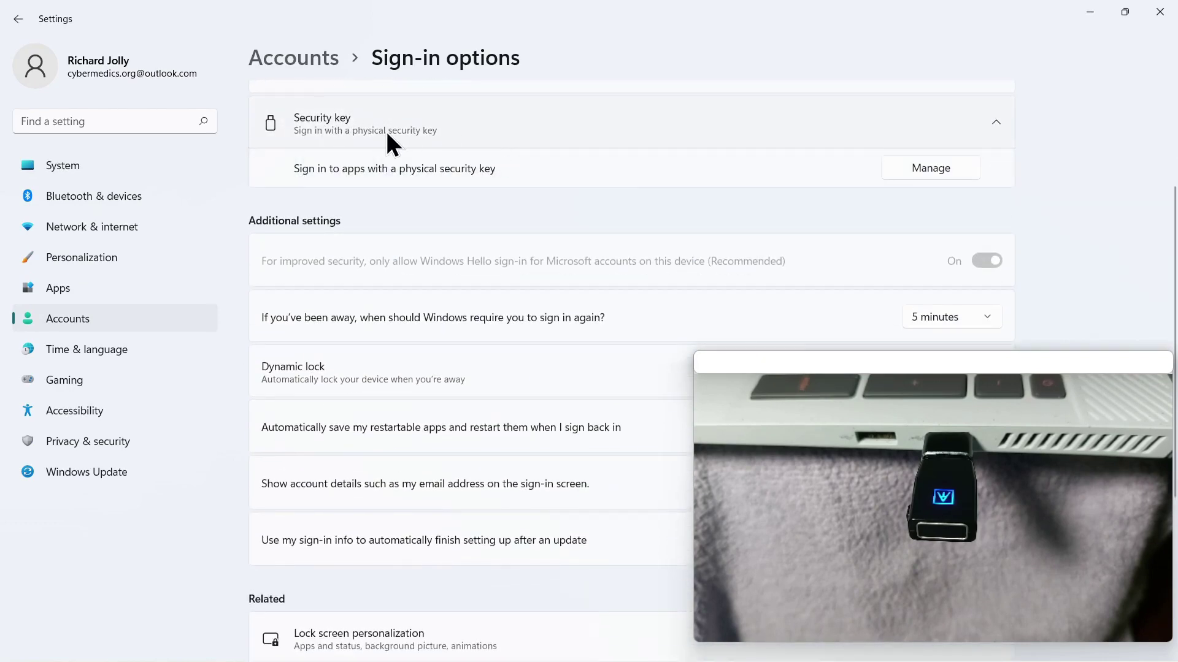
{"action": "left_click", "coordinate": [932, 171]}
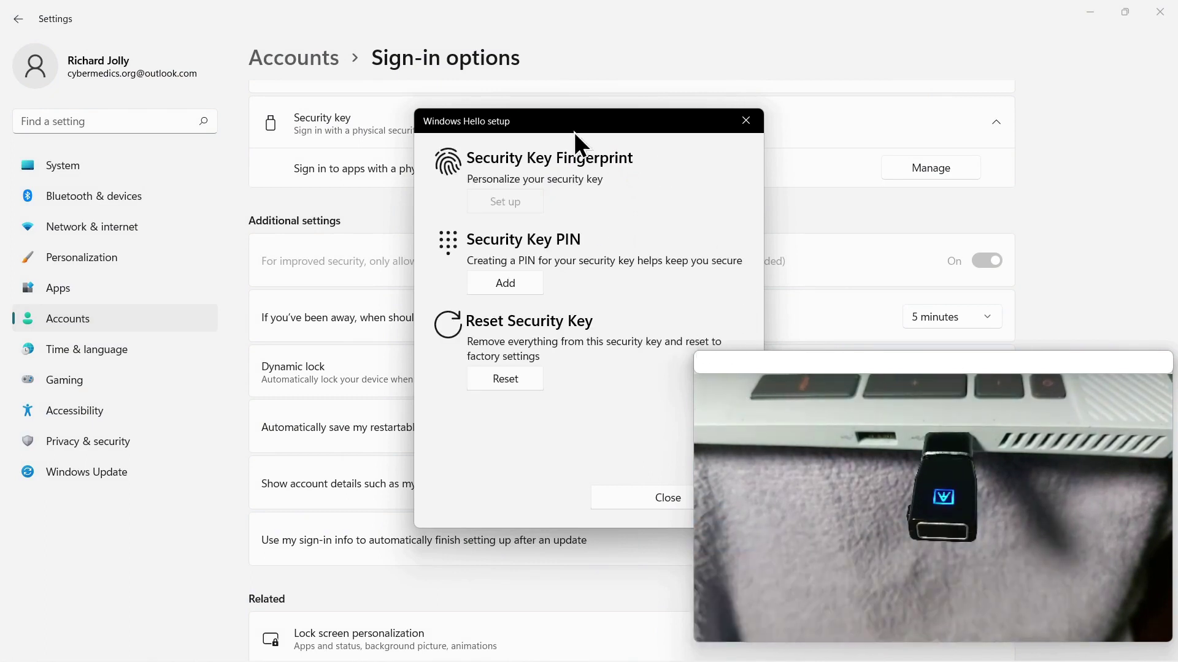
Move the Windows Hello security key setup window to the upper left
{"action": "mouse_move", "coordinate": [564, 119]}
{"action": "left_mouse_down"}
{"action": "mouse_move", "coordinate": [403, 126]}
{"action": "mouse_move", "coordinate": [382, 53]}
{"action": "left_mouse_up"}
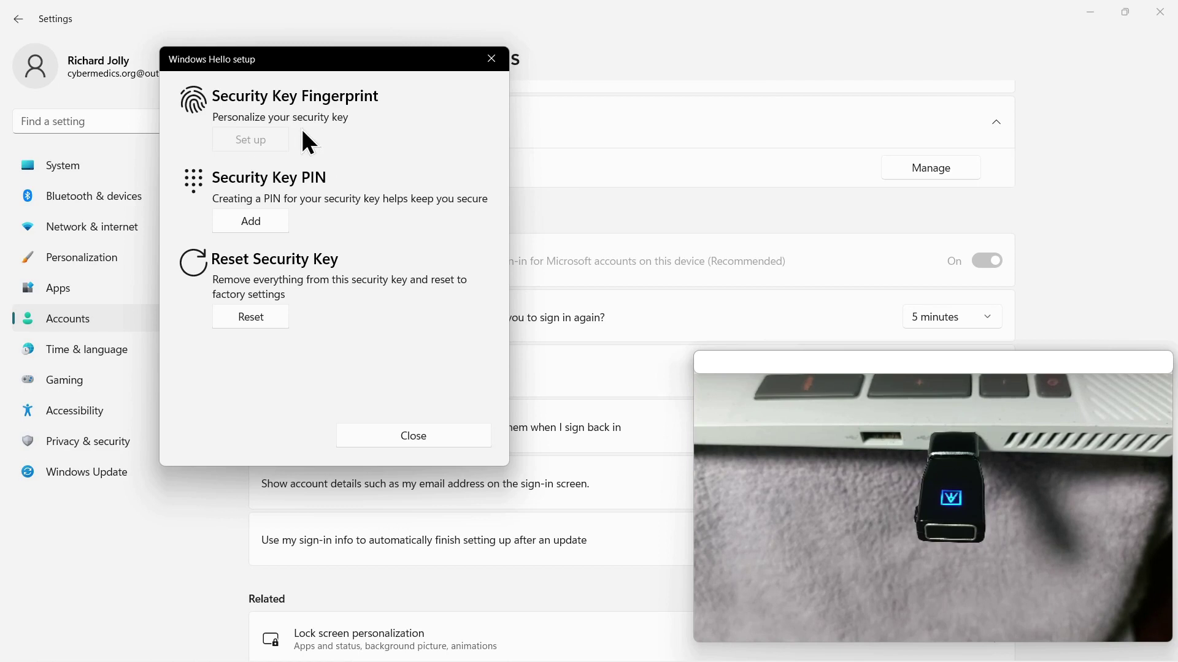
{"action": "left_click", "coordinate": [241, 220]}
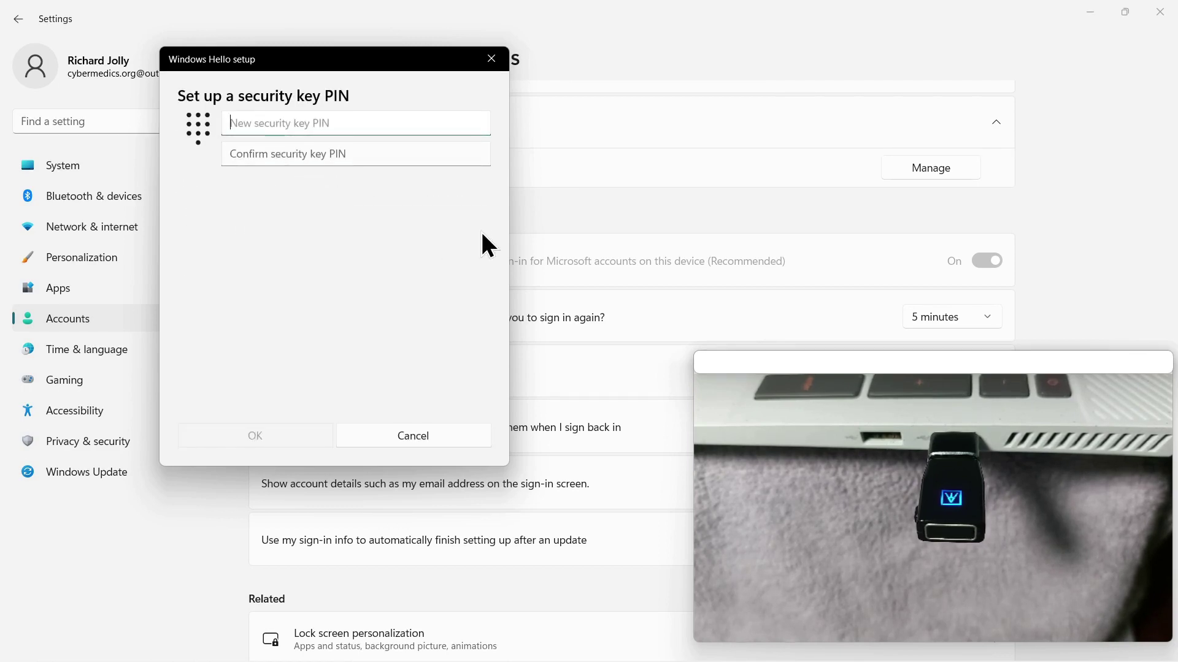
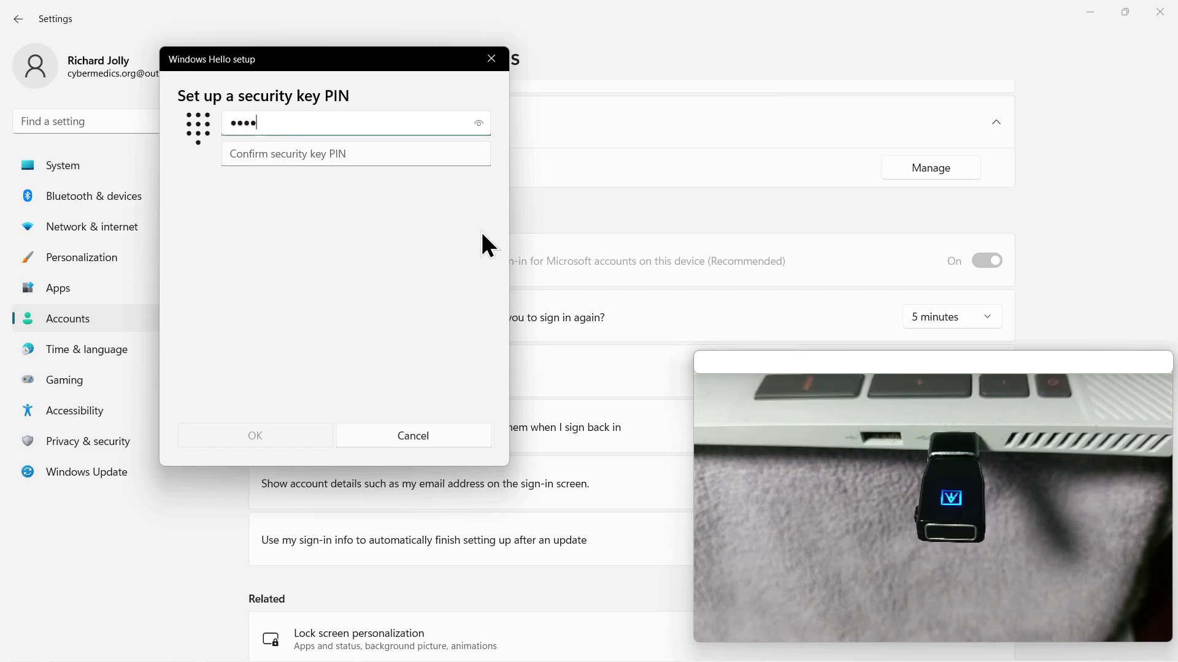
{"action": "key", "text": "Tab"}
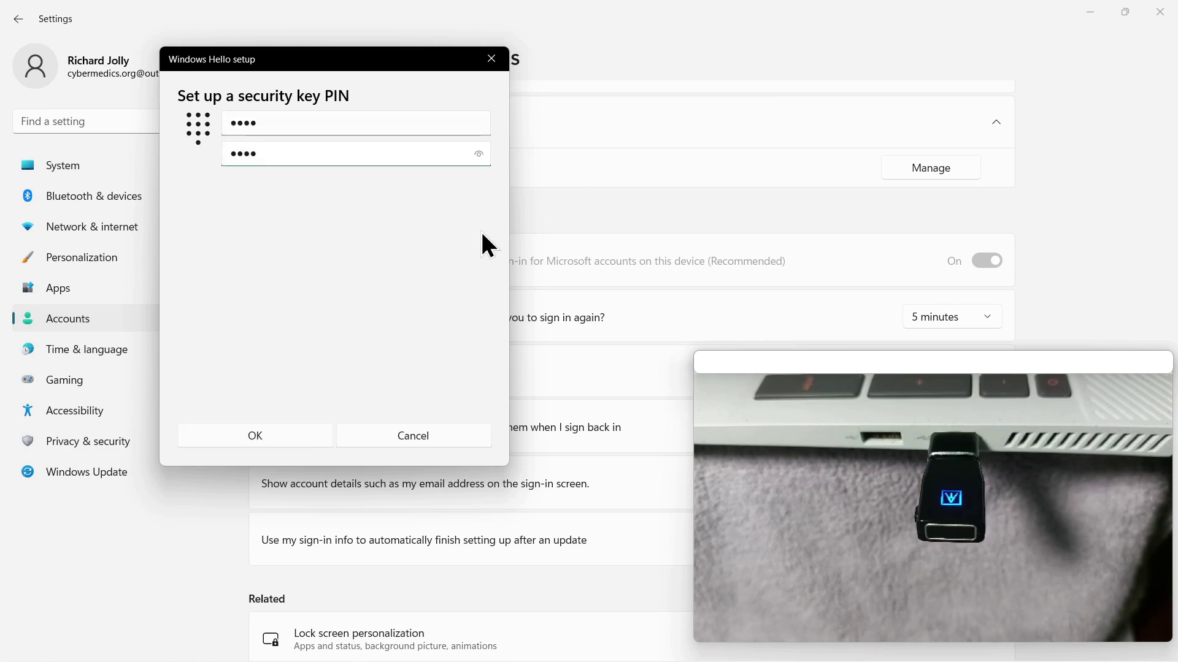
{"action": "left_click", "coordinate": [255, 435]}
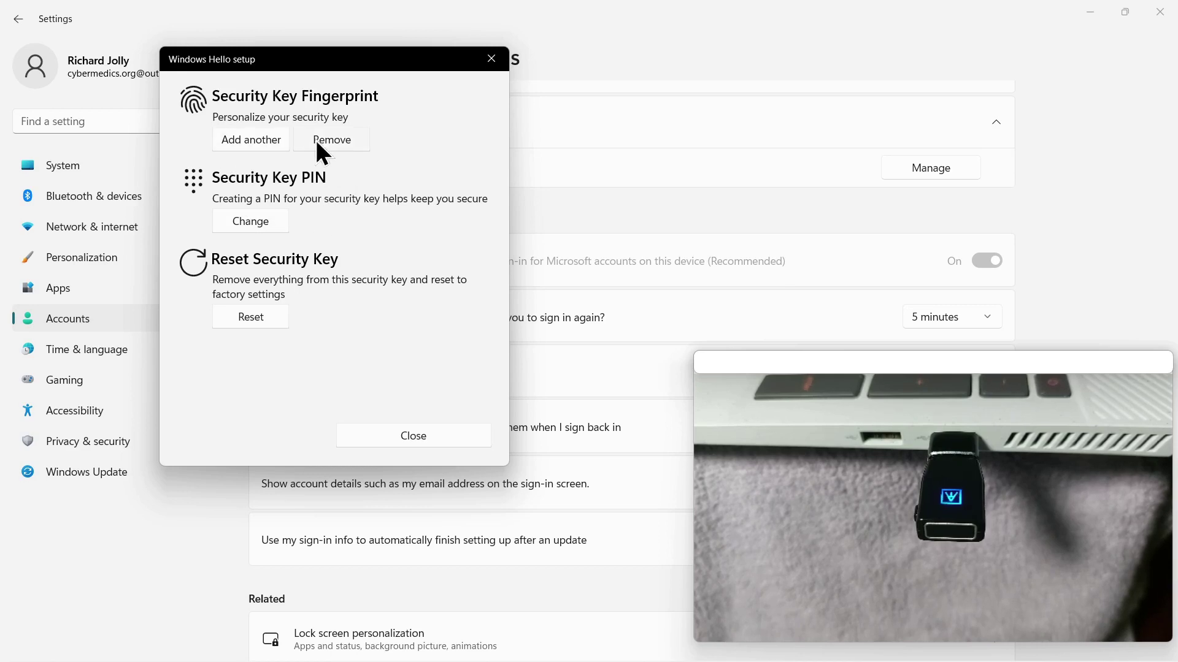
{"action": "left_click", "coordinate": [254, 137]}
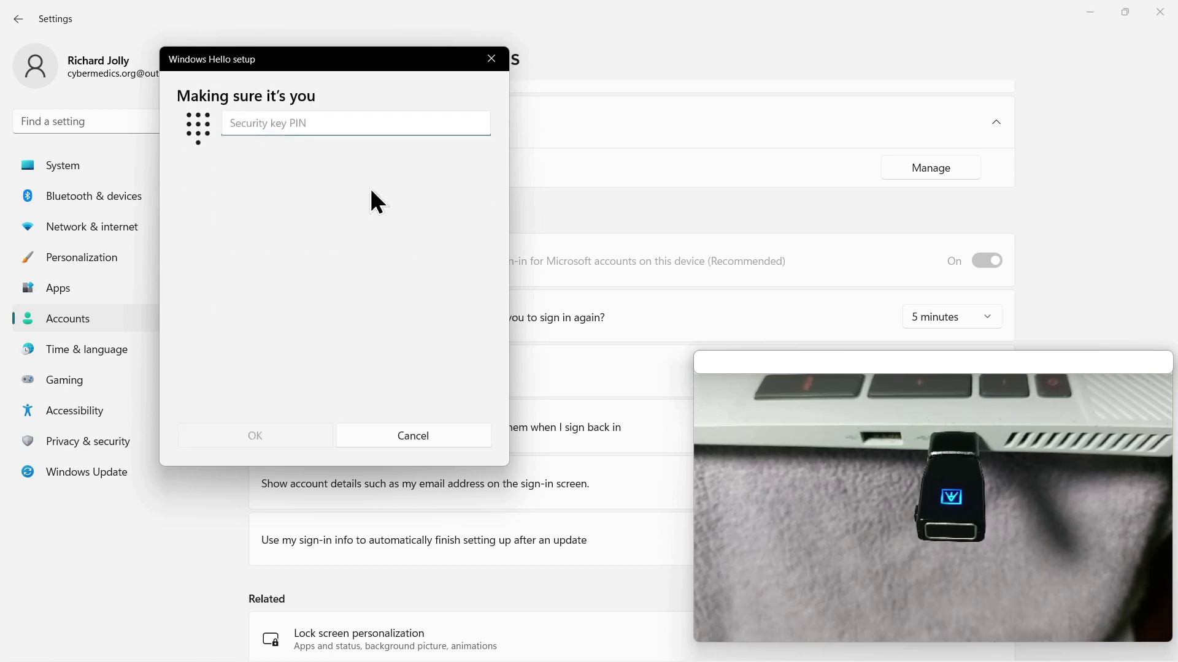
{"action": "key", "text": "Return"}
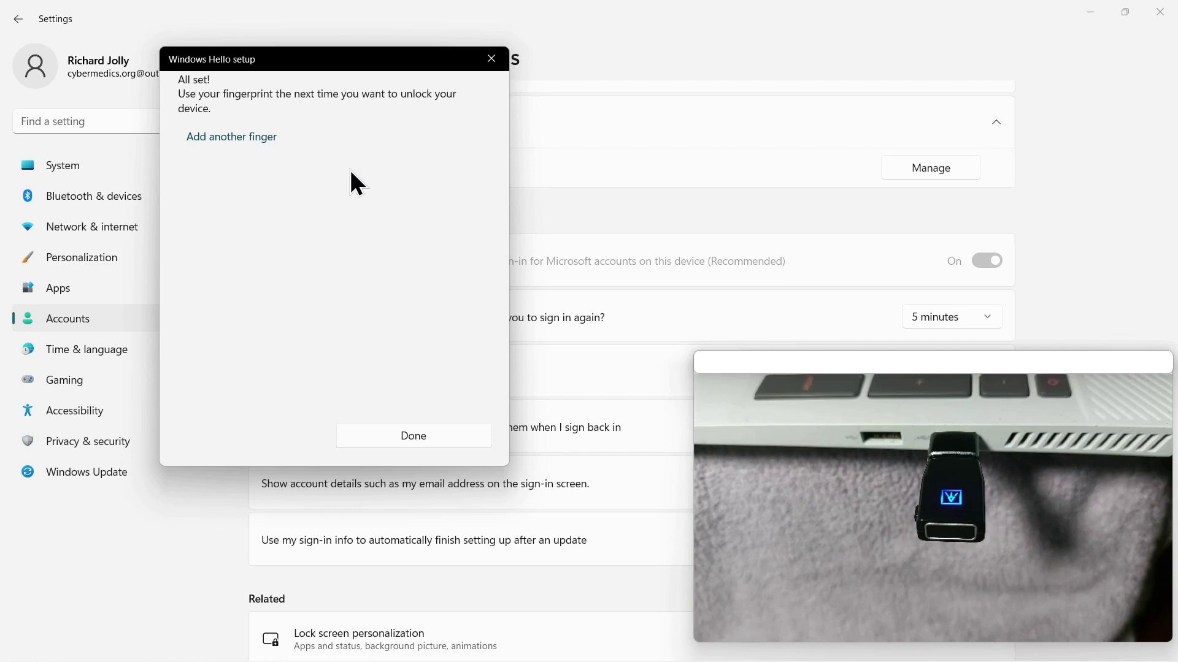
{"action": "left_click", "coordinate": [416, 437]}
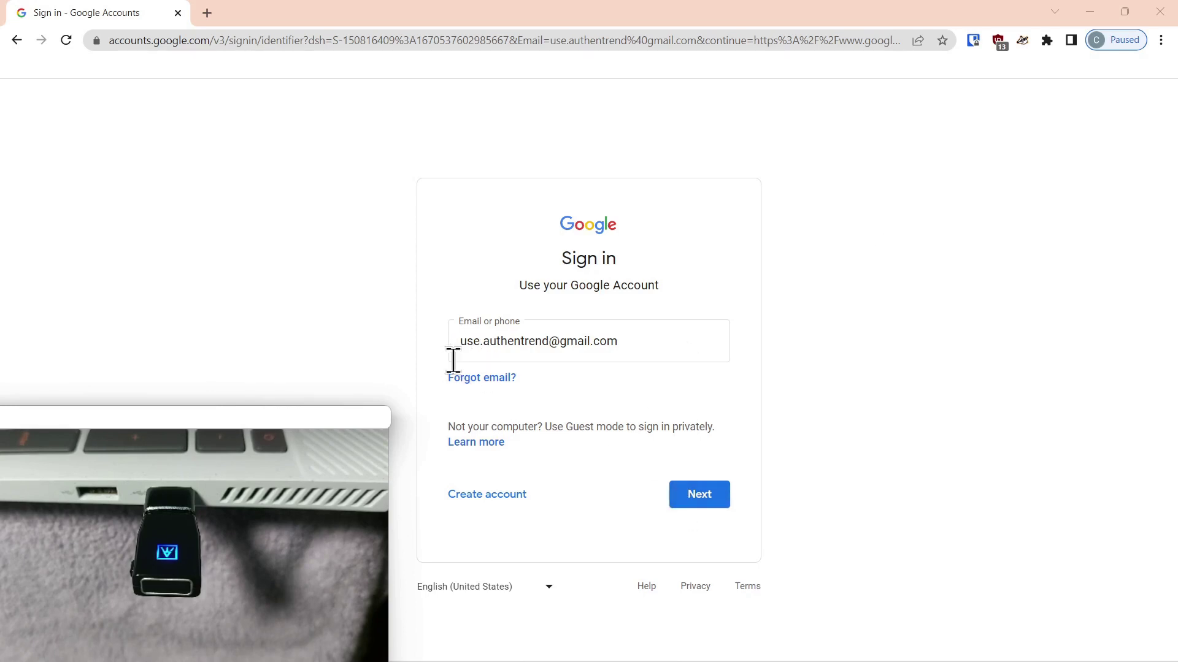
Confirm the entered email, then submit the password to sign in to Google
{"action": "left_click", "coordinate": [686, 500]}
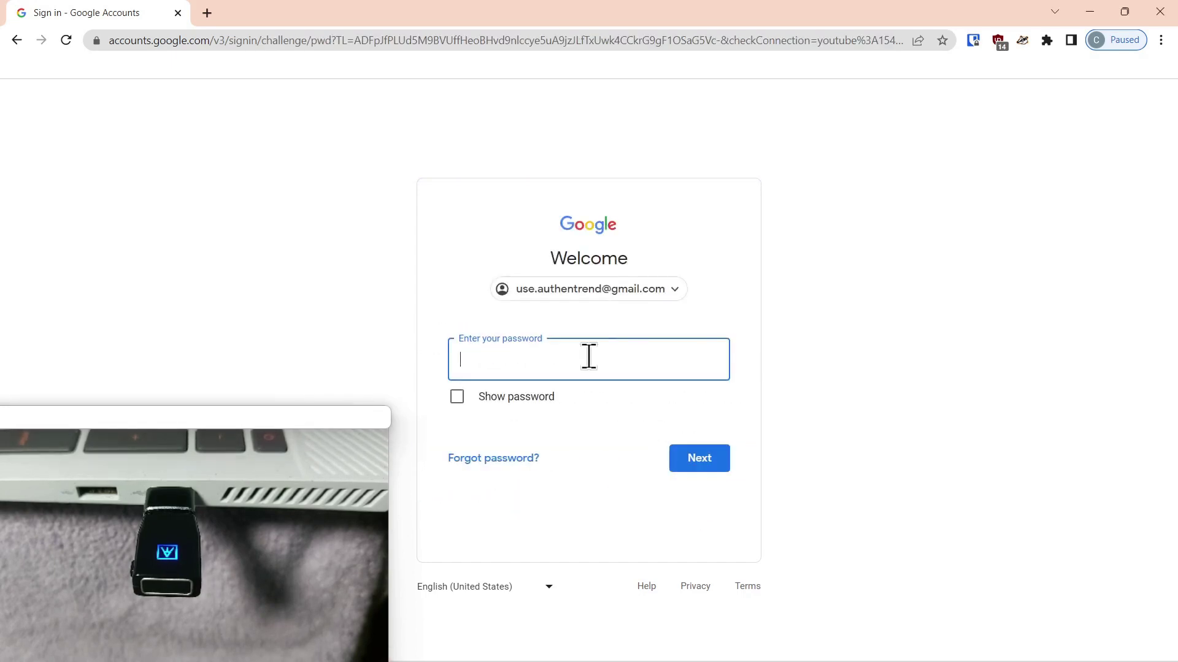
{"action": "left_click", "coordinate": [687, 462]}
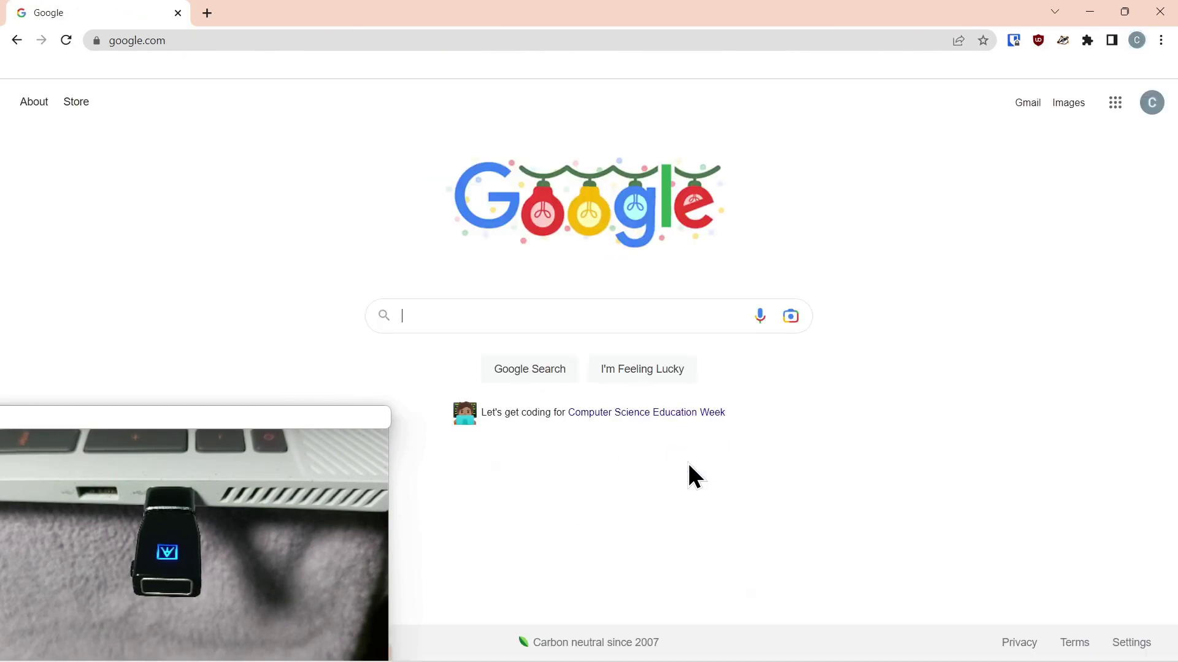
Open Manage your Google Account and go to the Security section
{"action": "left_click", "coordinate": [1160, 109]}
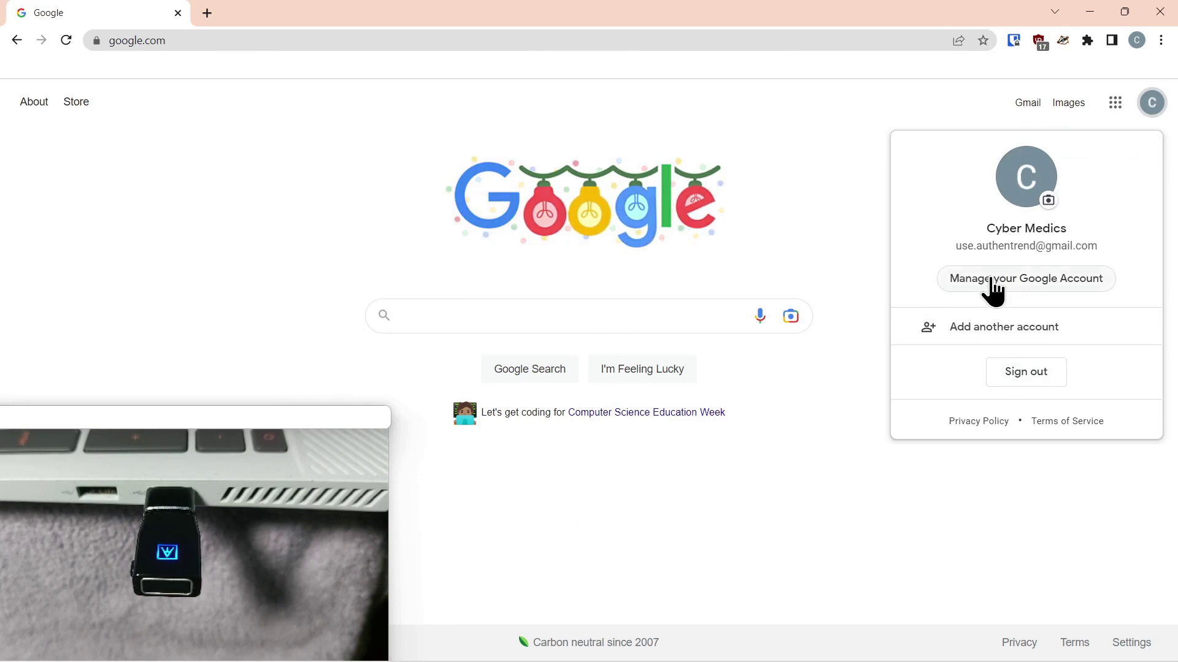
{"action": "left_click", "coordinate": [1012, 285]}
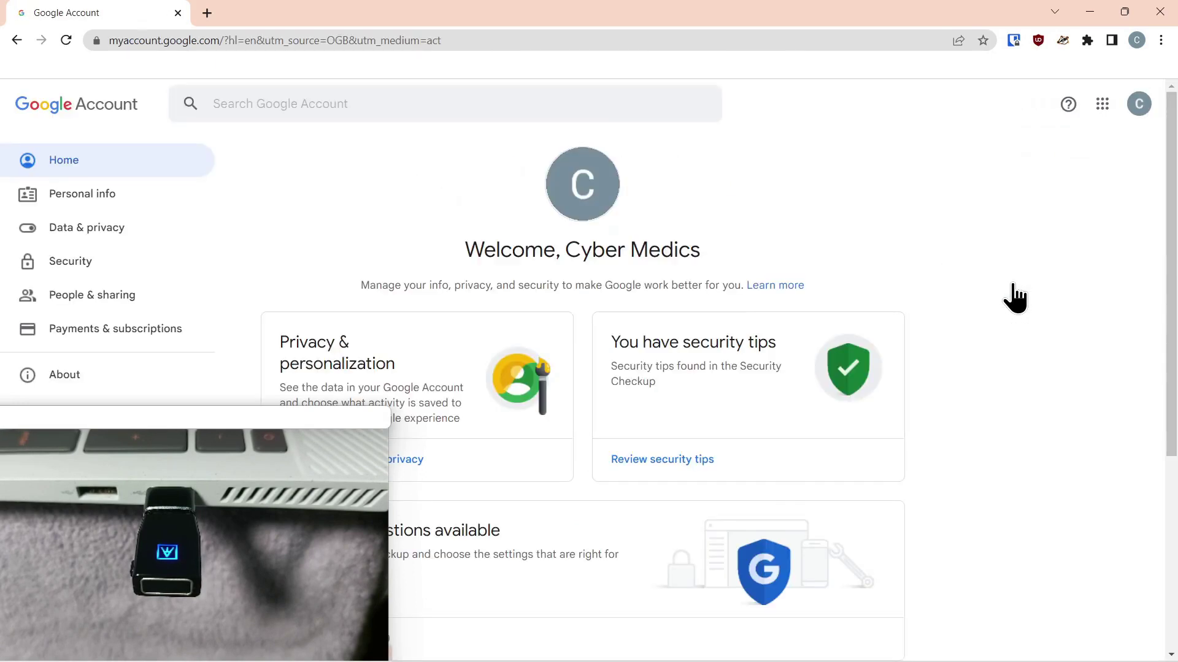
{"action": "left_click", "coordinate": [63, 264]}
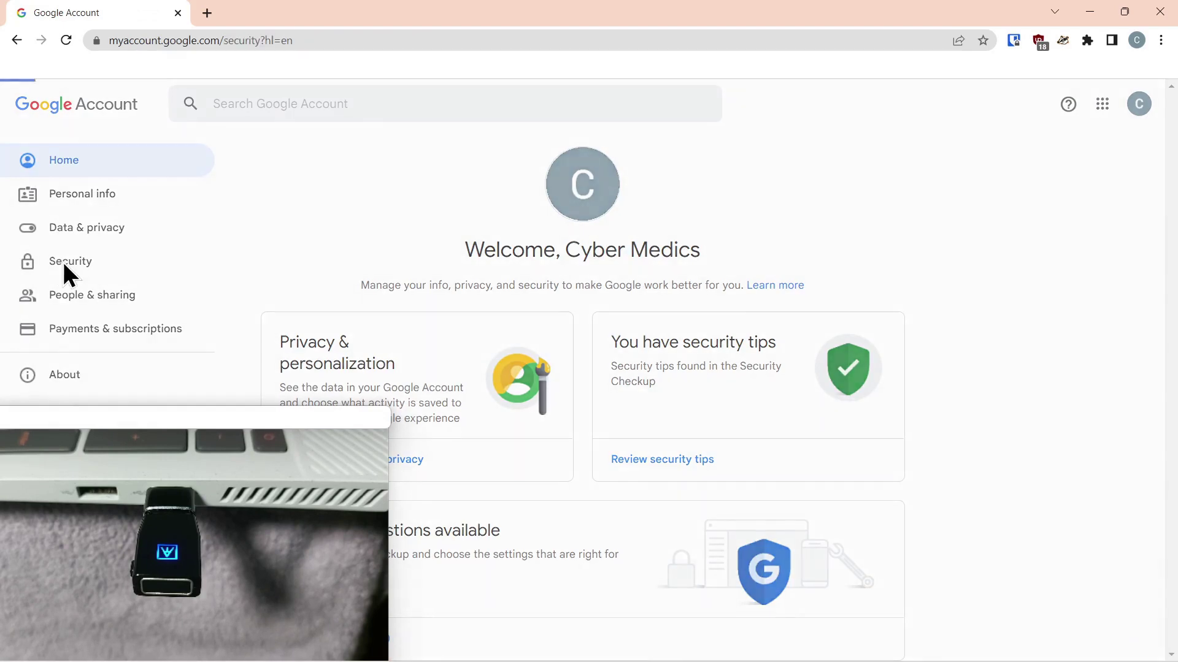
Open 2-Step Verification under Signing in to Google and start its setup
{"action": "scroll", "coordinate": [632, 367], "scroll_direction": "down", "scroll_amount": 4}
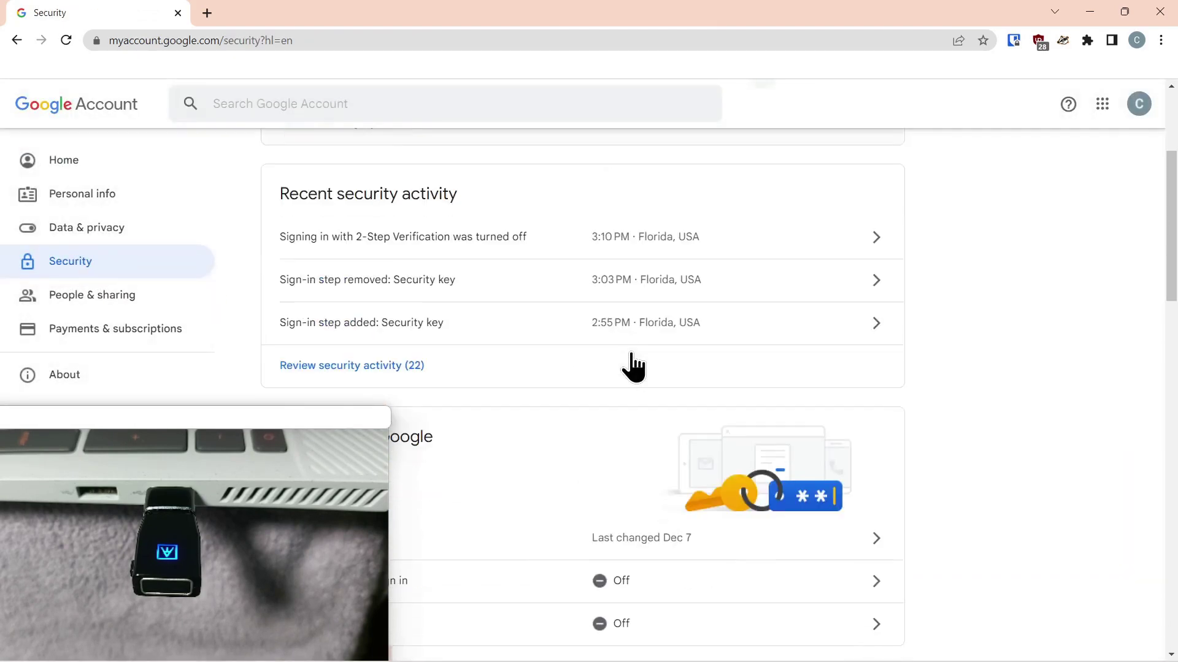
{"action": "scroll", "coordinate": [632, 367], "scroll_direction": "down", "scroll_amount": 3}
{"action": "scroll", "coordinate": [632, 367], "scroll_direction": "down", "scroll_amount": 1}
{"action": "scroll", "coordinate": [631, 367], "scroll_direction": "up", "scroll_amount": 1}
{"action": "scroll", "coordinate": [633, 366], "scroll_direction": "down", "scroll_amount": 2}
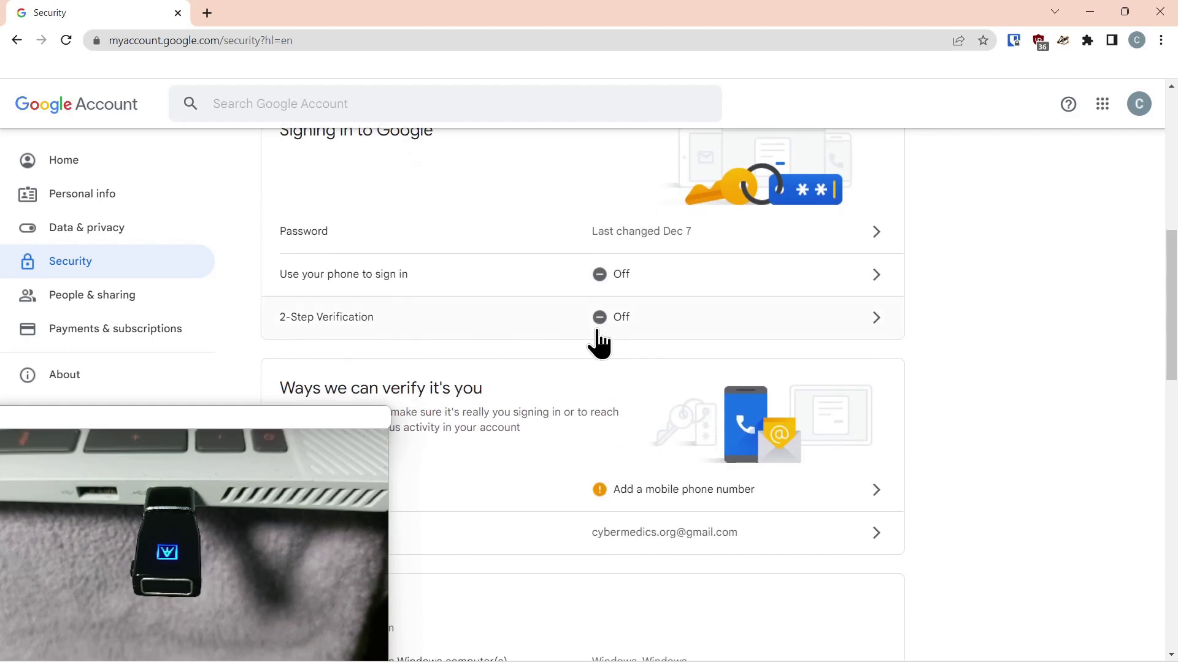
{"action": "left_click", "coordinate": [609, 334]}
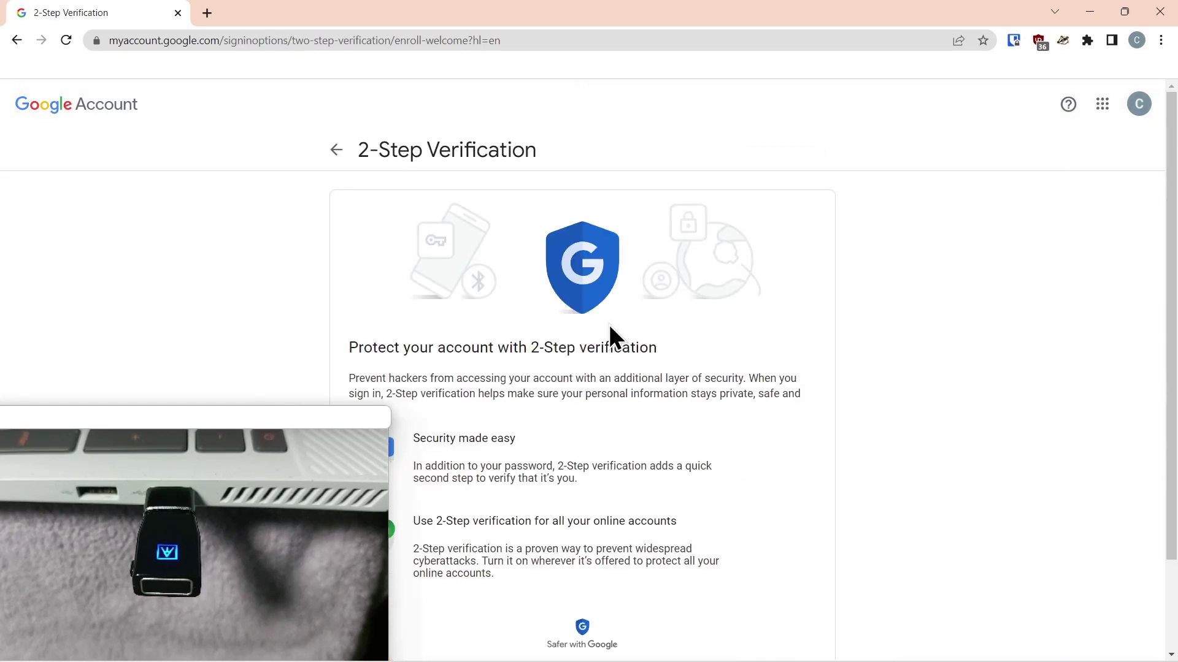
{"action": "scroll", "coordinate": [610, 328], "scroll_direction": "down", "scroll_amount": 2}
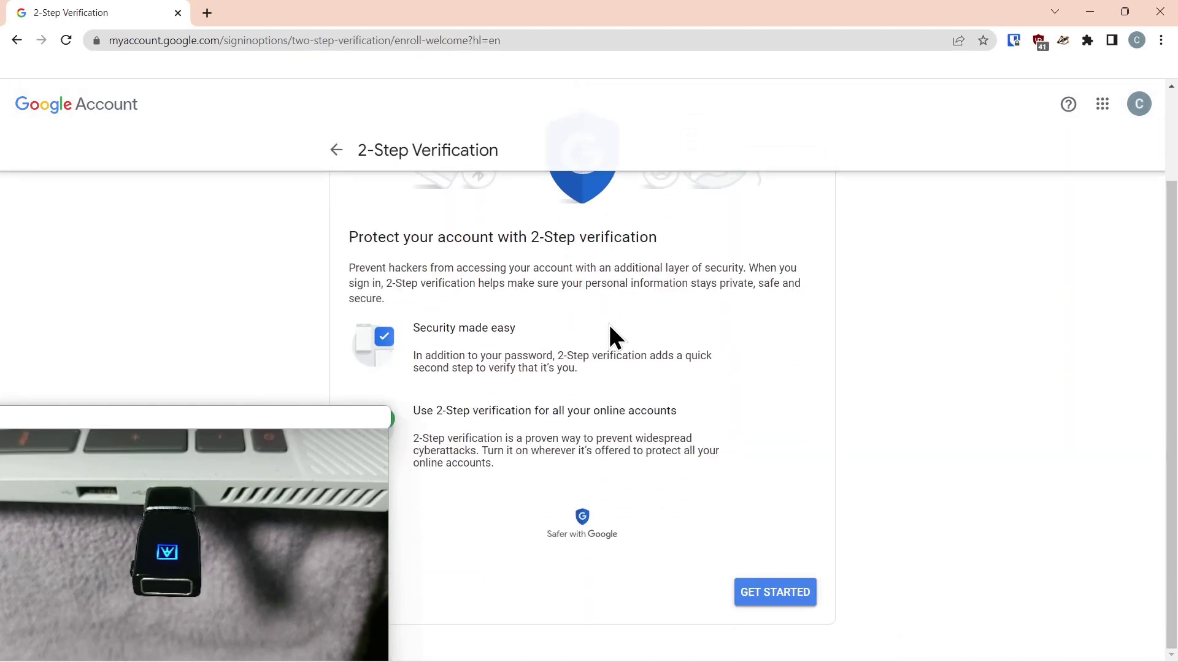
{"action": "left_click", "coordinate": [760, 598]}
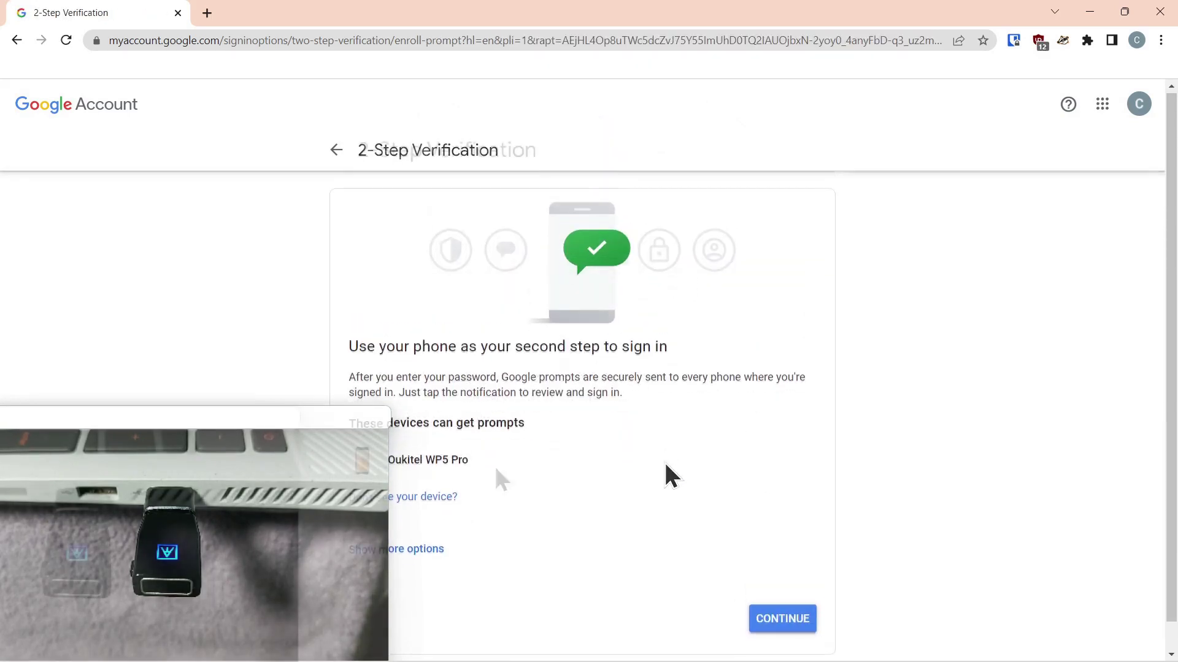
Choose Security Key as the second step and register the plugged-in key, approving both Windows Security prompts
{"action": "left_click", "coordinate": [375, 556]}
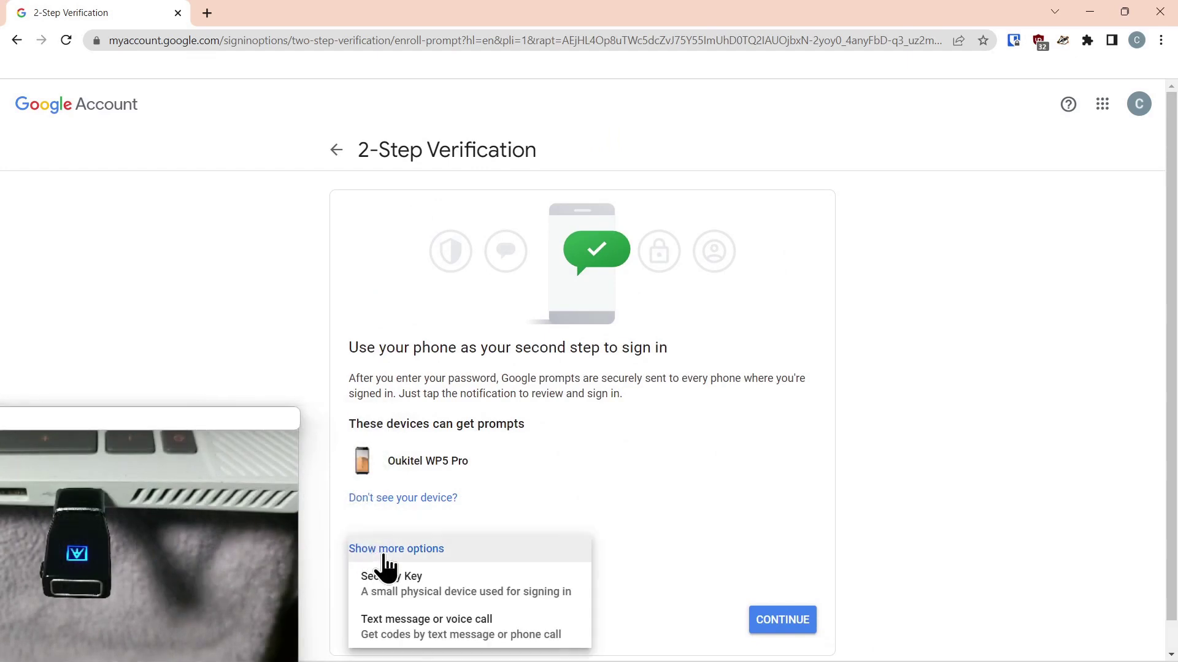
{"action": "left_click", "coordinate": [395, 591]}
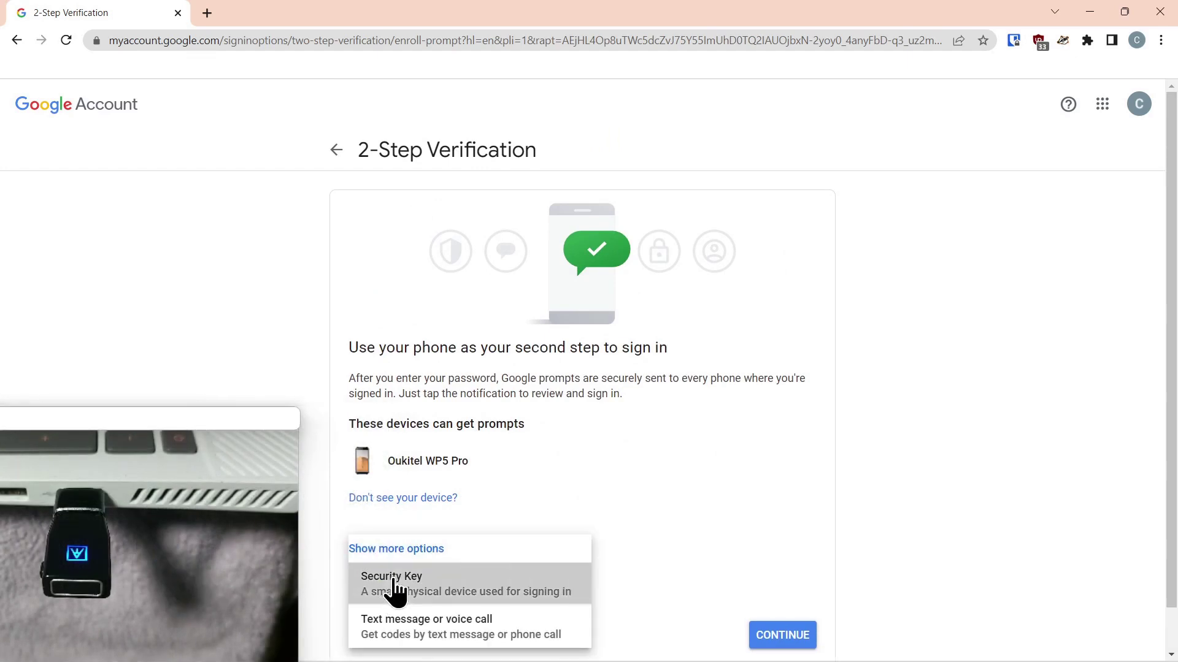
{"action": "scroll", "coordinate": [526, 481], "scroll_direction": "down", "scroll_amount": 3}
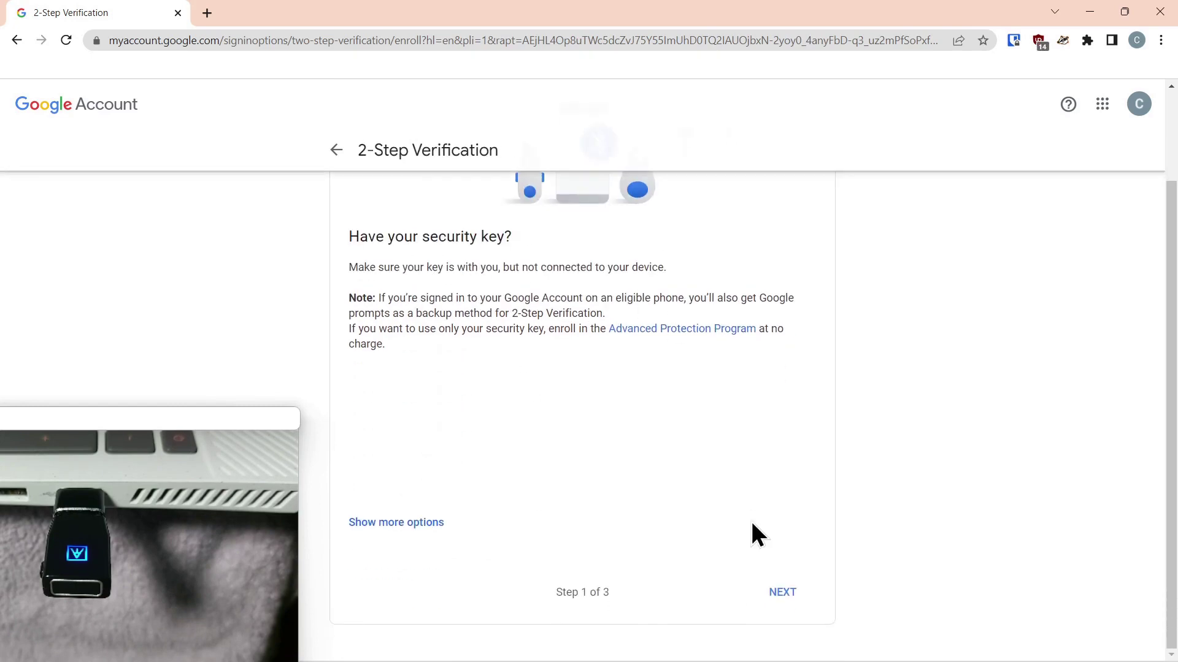
{"action": "left_click", "coordinate": [782, 594]}
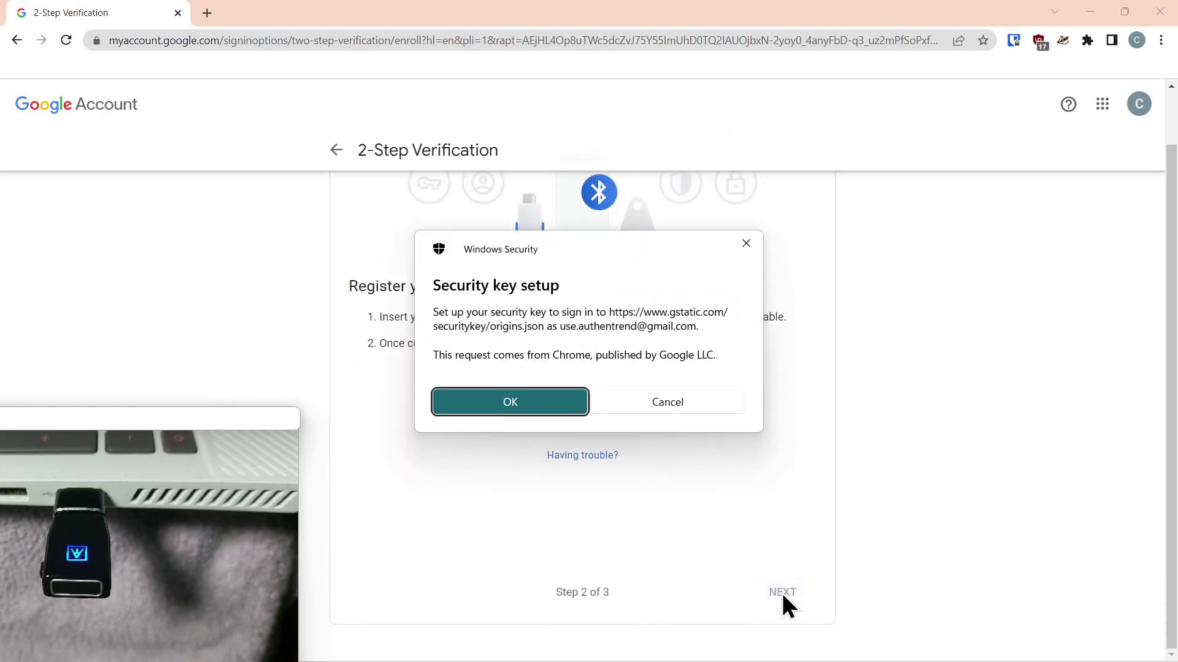
{"action": "left_click", "coordinate": [461, 405]}
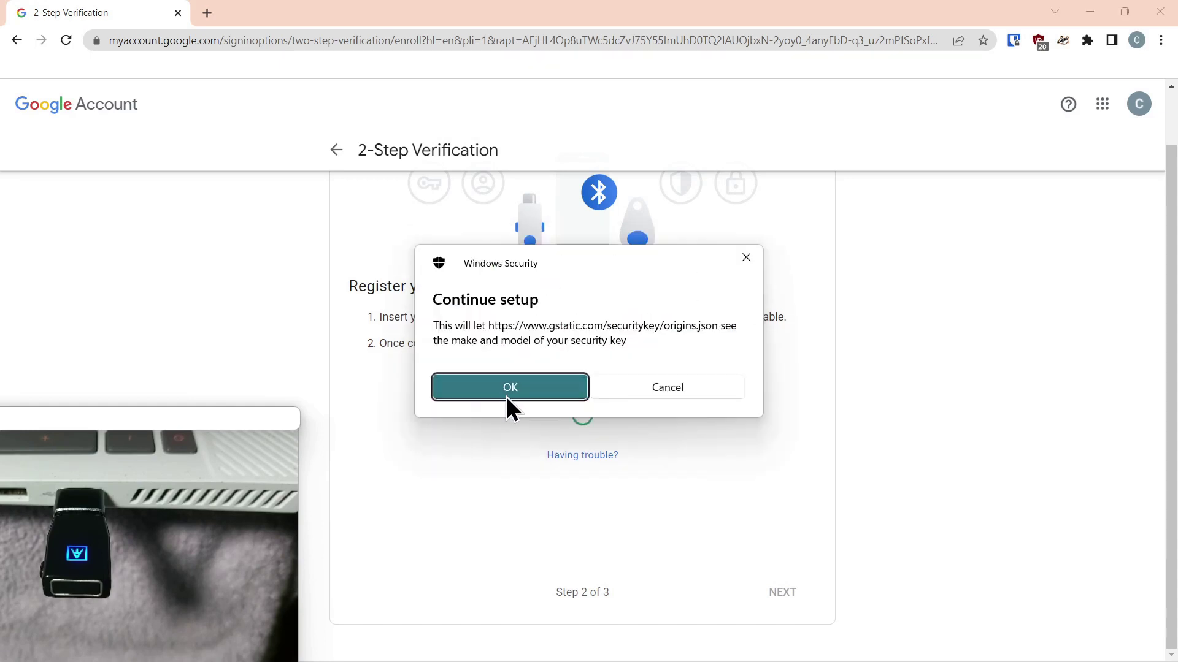
{"action": "left_click", "coordinate": [508, 395]}
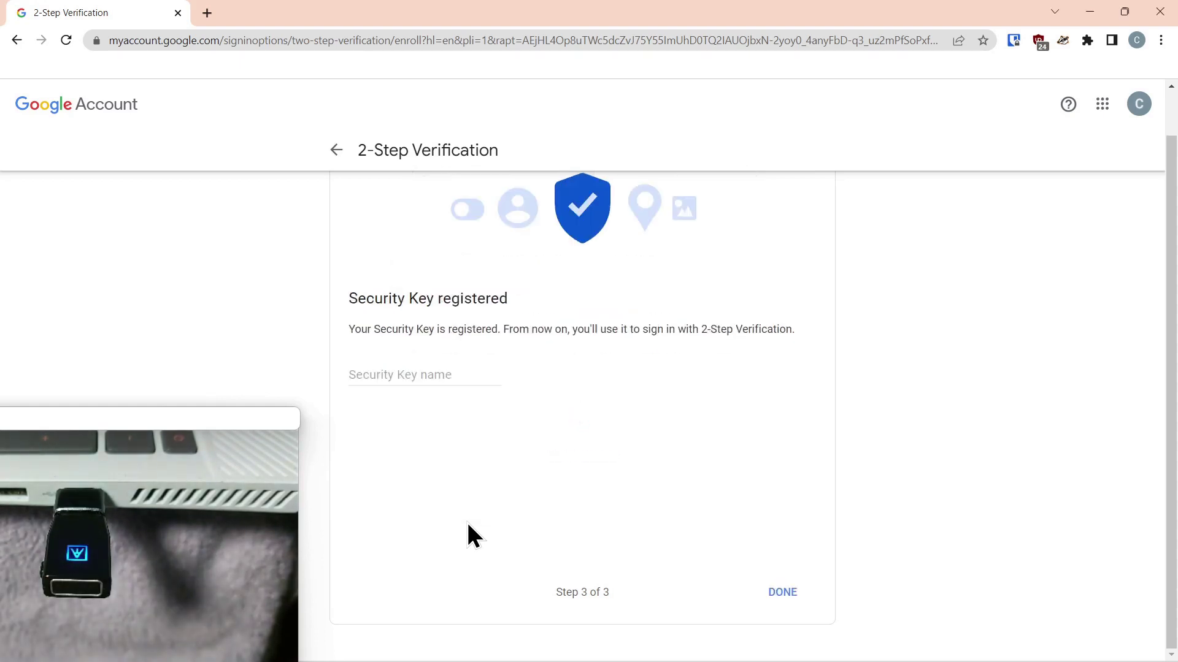
{"action": "left_click", "coordinate": [402, 376]}
Name the key 'ATKey.Pro', finish, and review the 2-Step Verification overview
{"action": "type", "text": "ATKey.Pro"}
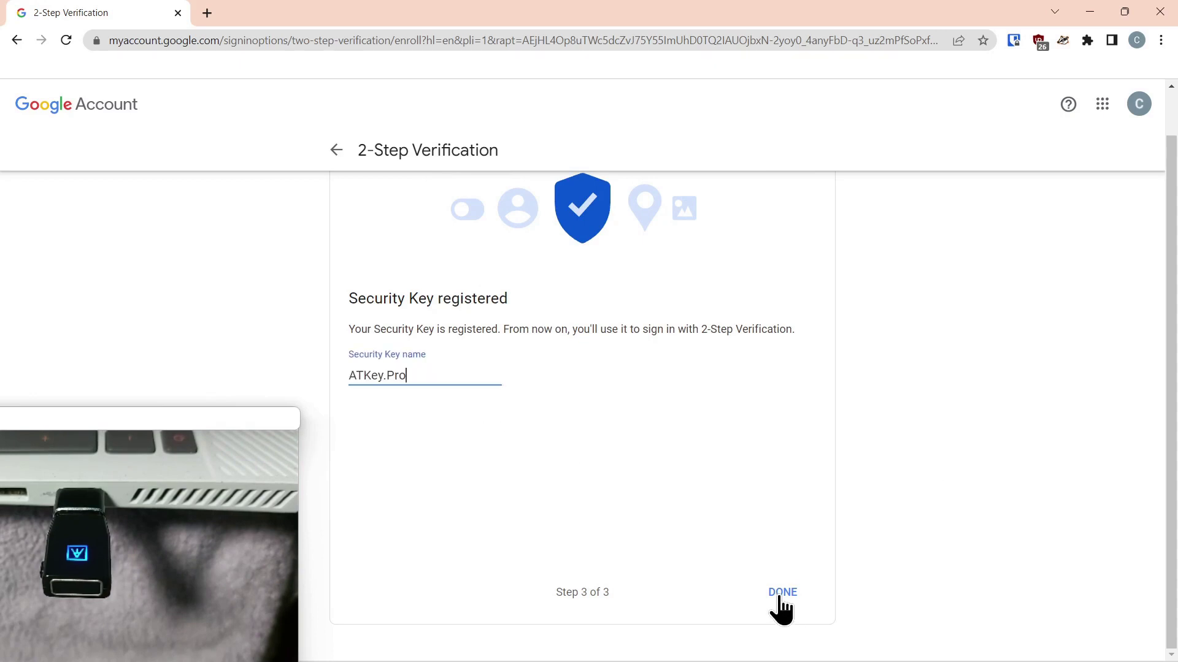
{"action": "left_click", "coordinate": [779, 595]}
{"action": "scroll", "coordinate": [788, 607], "scroll_direction": "down", "scroll_amount": 6}
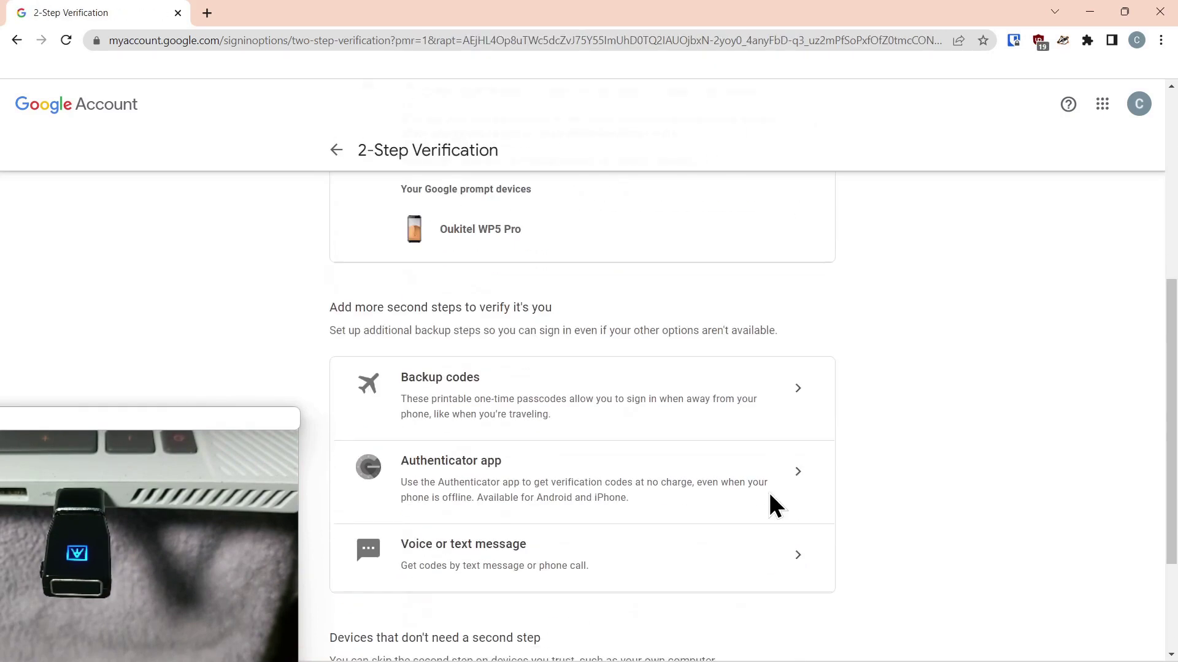
{"action": "scroll", "coordinate": [674, 479], "scroll_direction": "down", "scroll_amount": 1}
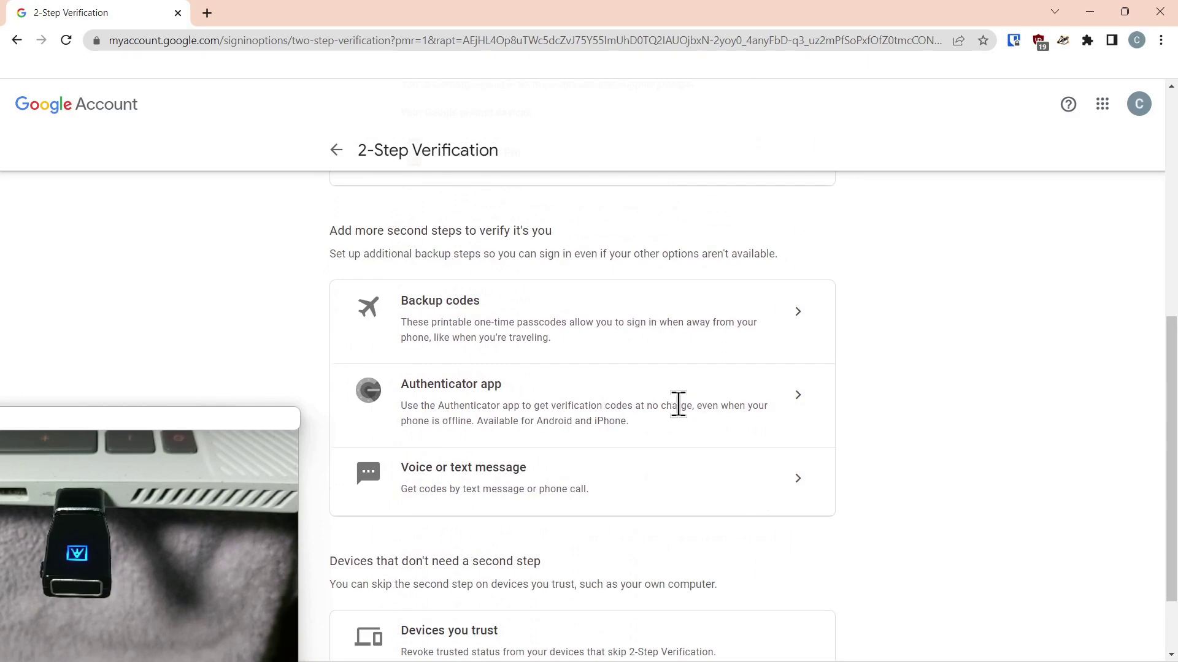
{"action": "scroll", "coordinate": [678, 403], "scroll_direction": "up", "scroll_amount": 5}
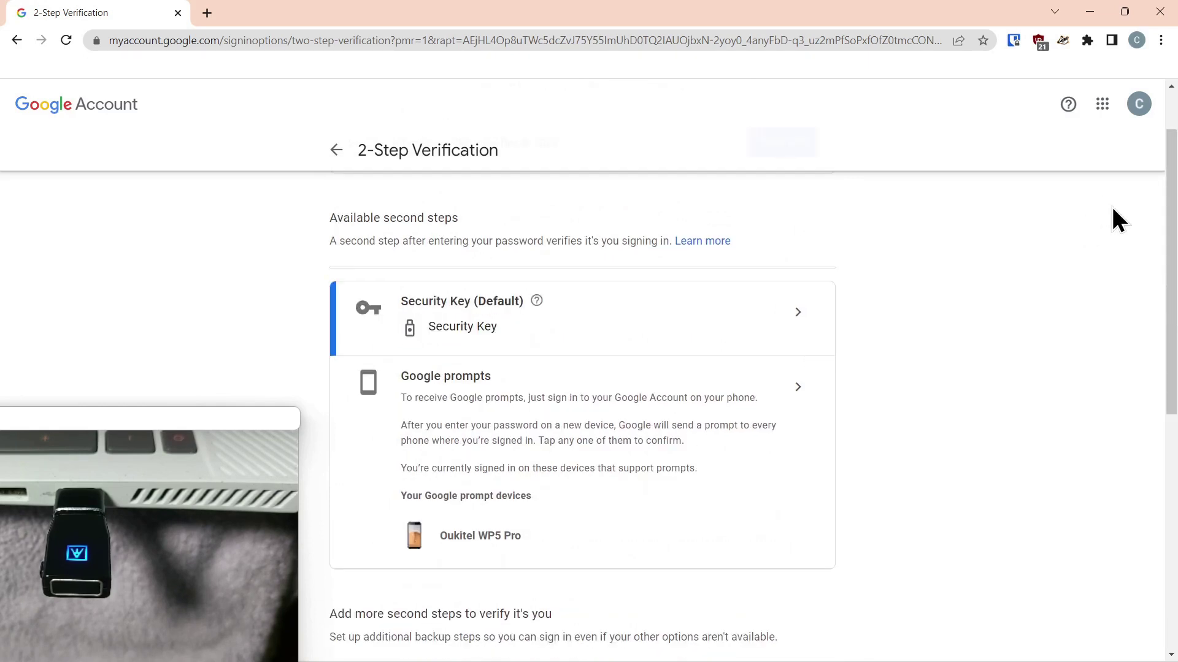
{"action": "left_click", "coordinate": [1139, 106]}
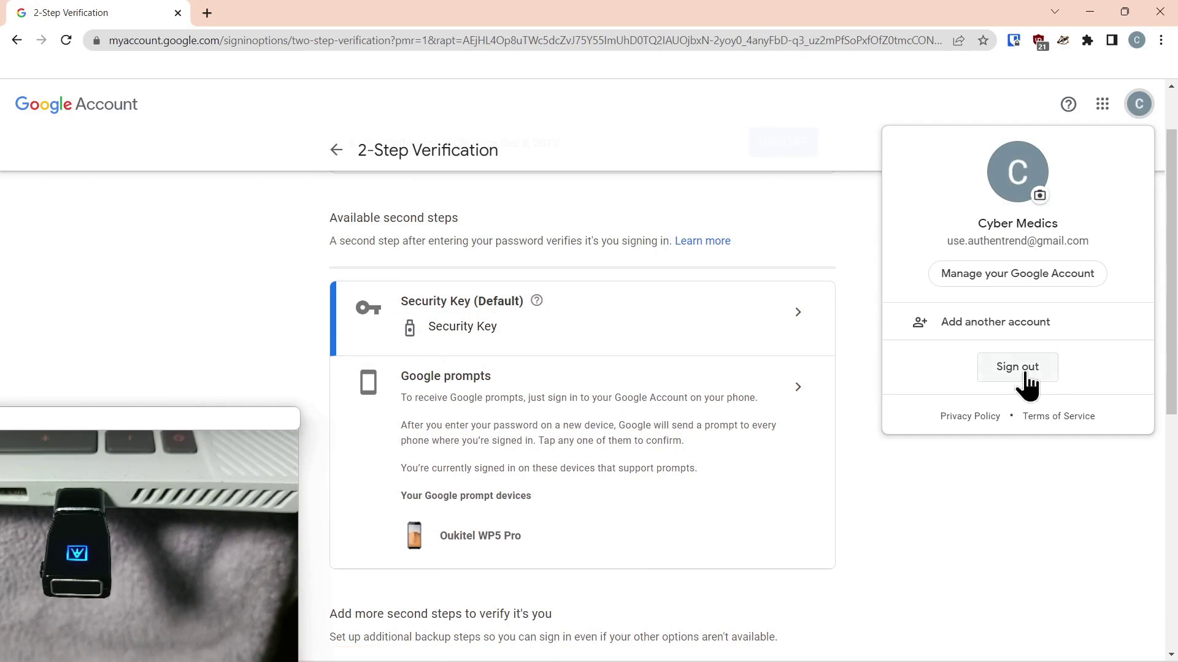
Sign out, then sign back in using the password and the ATKey.Pro key check
{"action": "left_click", "coordinate": [1003, 370]}
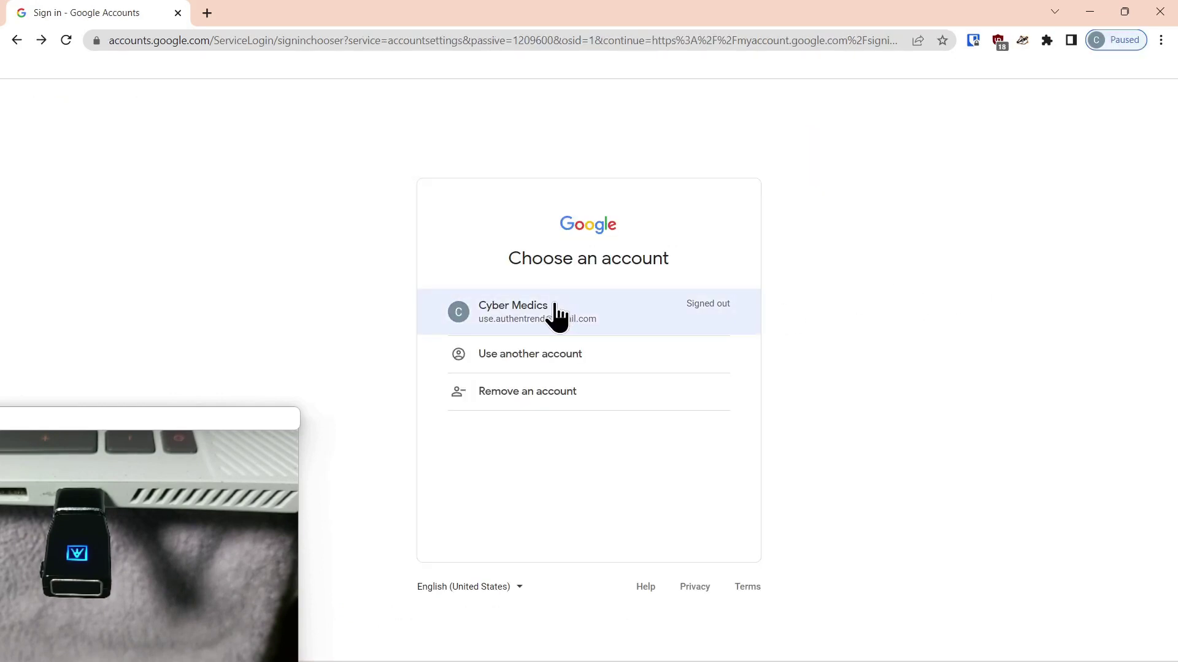
{"action": "left_click", "coordinate": [527, 313]}
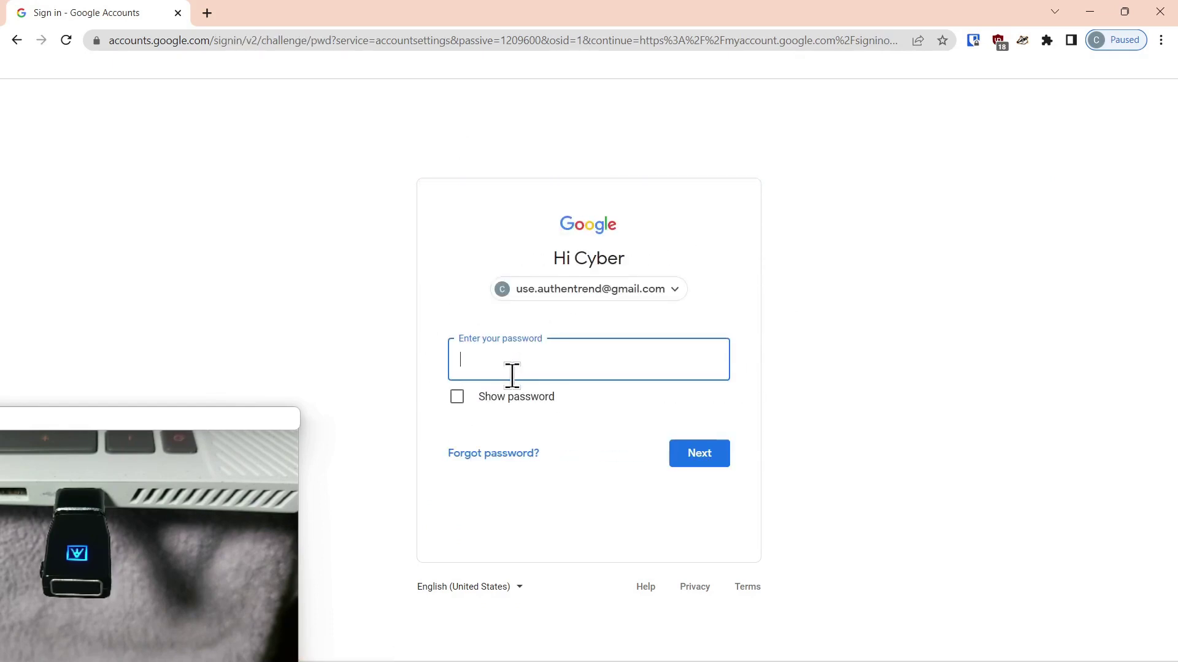
{"action": "key", "text": "ctrl+v"}
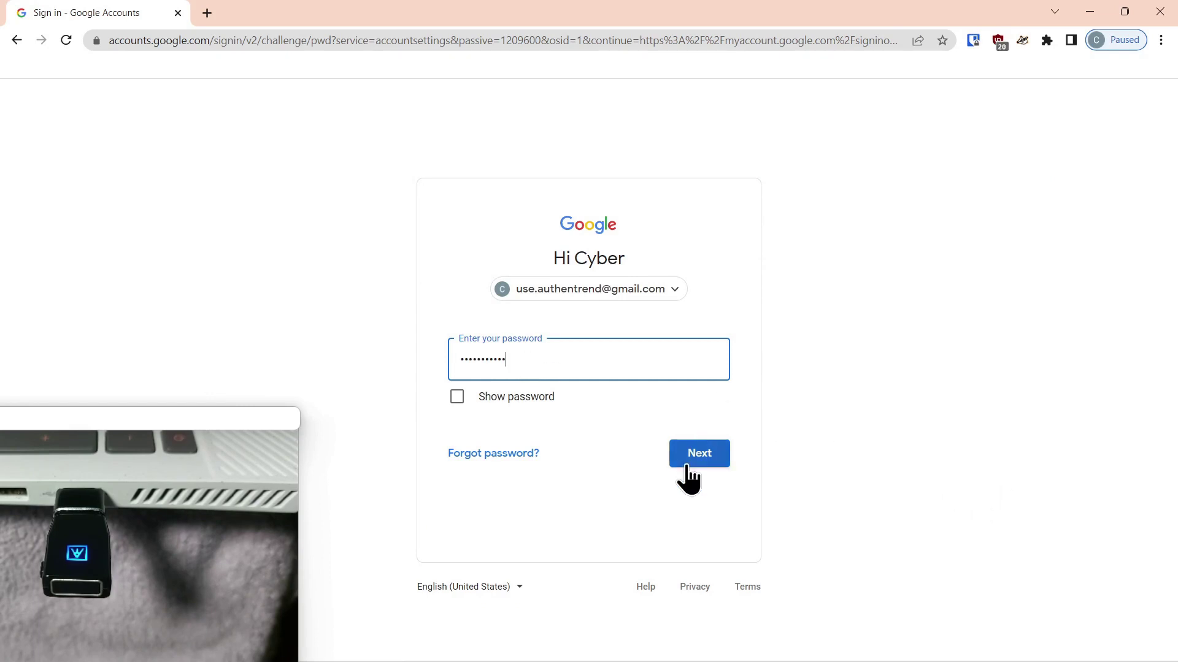
{"action": "left_click", "coordinate": [688, 462]}
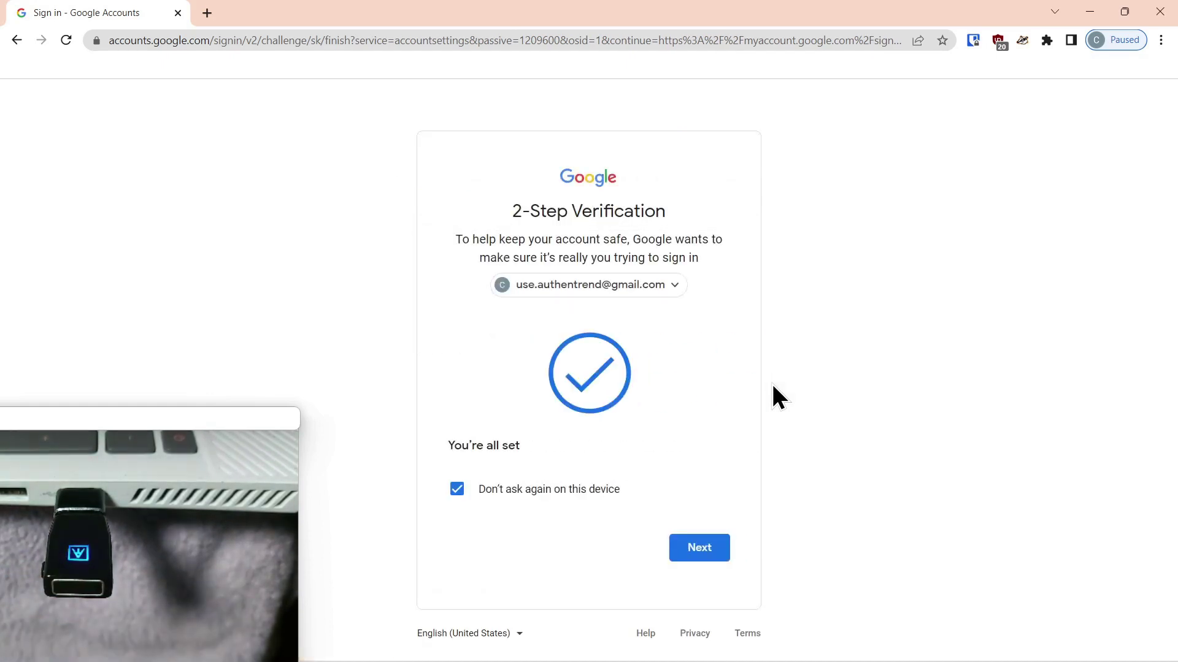
{"action": "left_click", "coordinate": [698, 550]}
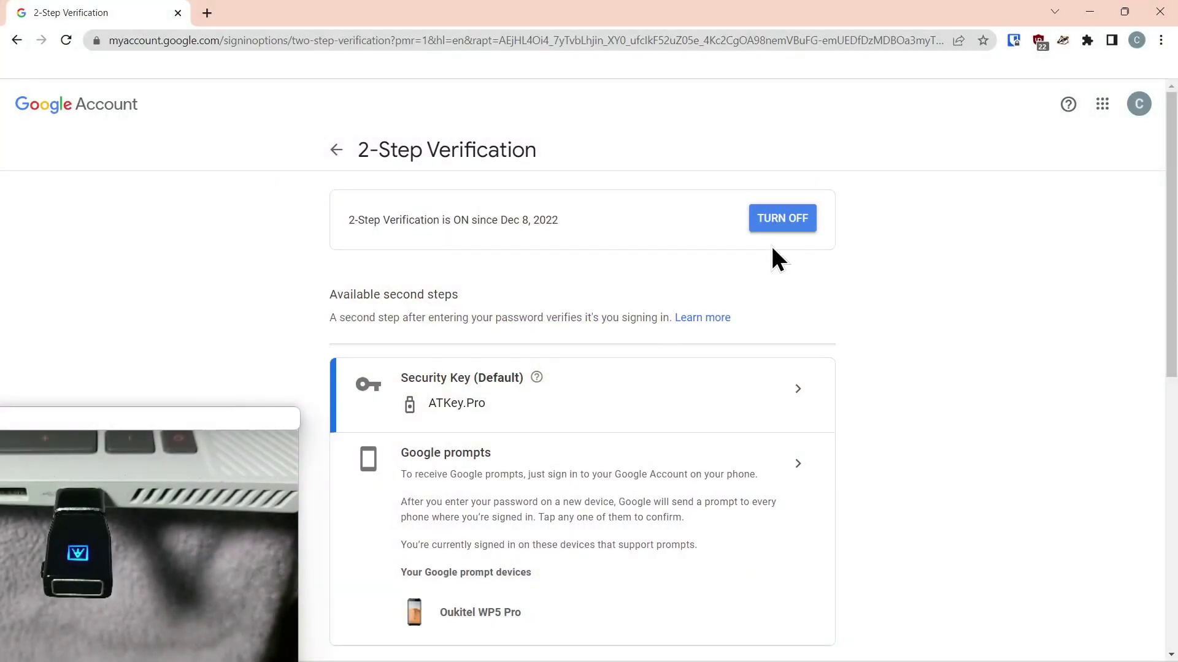
Confirm turning 2-Step Verification off, then sign out from the account menu
{"action": "left_click", "coordinate": [779, 222]}
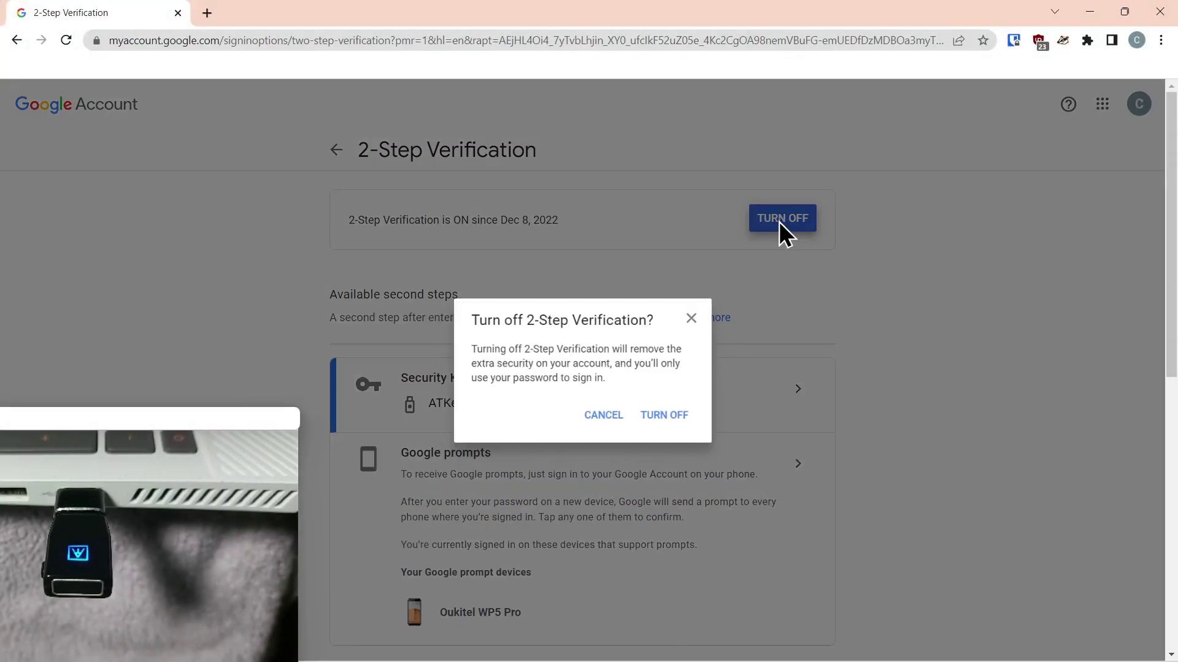
{"action": "left_click", "coordinate": [670, 422]}
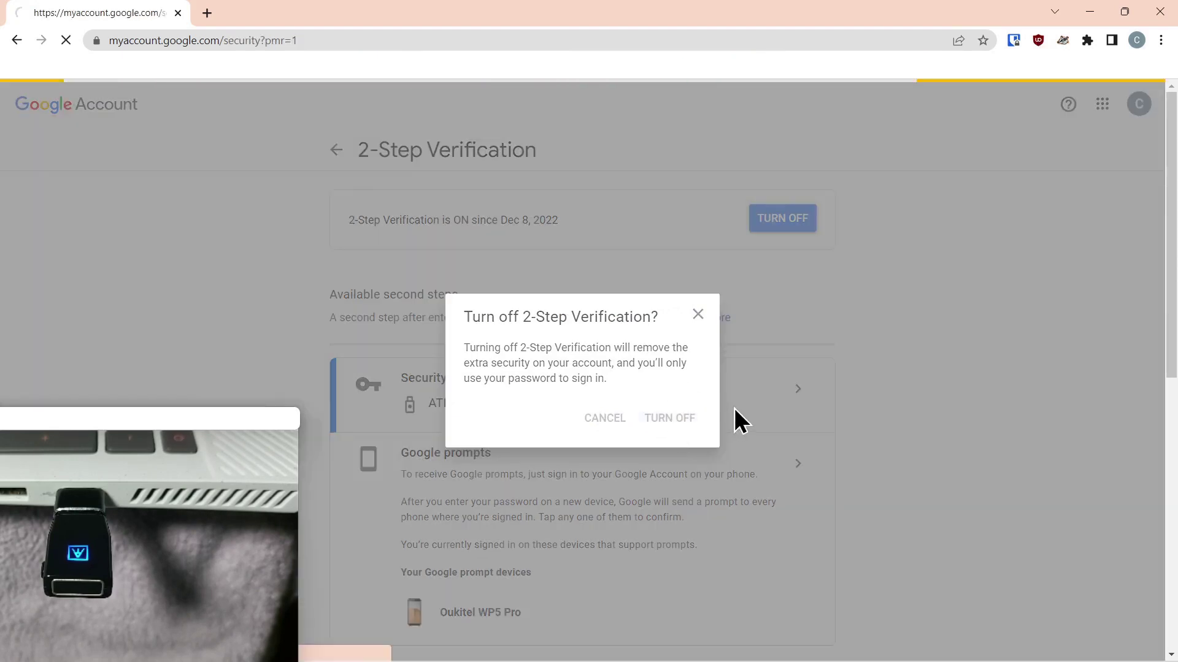
{"action": "scroll", "coordinate": [749, 499], "scroll_direction": "down", "scroll_amount": 1}
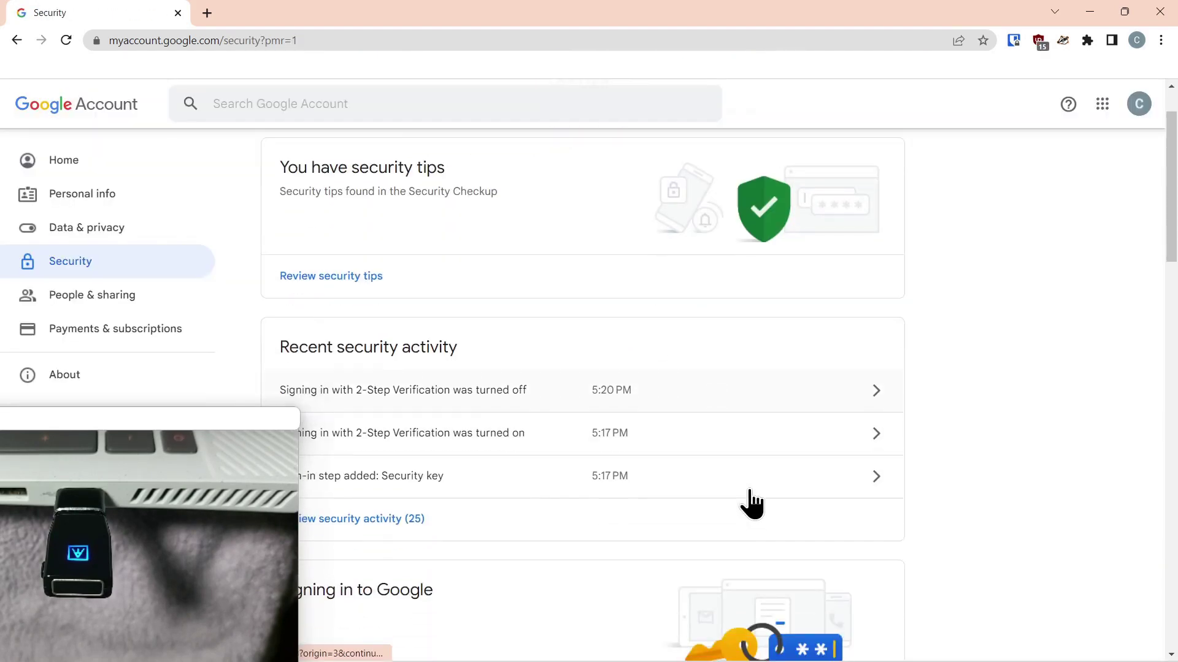
{"action": "scroll", "coordinate": [751, 499], "scroll_direction": "down", "scroll_amount": 2}
{"action": "scroll", "coordinate": [752, 500], "scroll_direction": "down", "scroll_amount": 2}
{"action": "scroll", "coordinate": [743, 479], "scroll_direction": "down", "scroll_amount": 3}
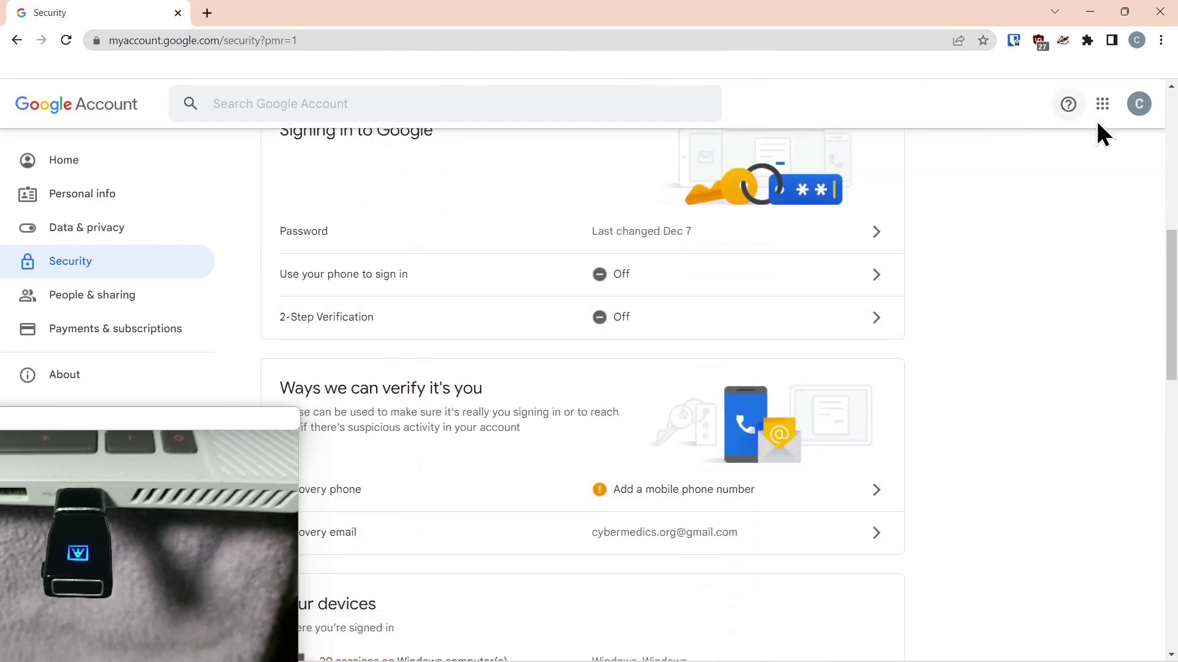
{"action": "left_click", "coordinate": [1138, 105]}
{"action": "left_click", "coordinate": [1009, 366]}
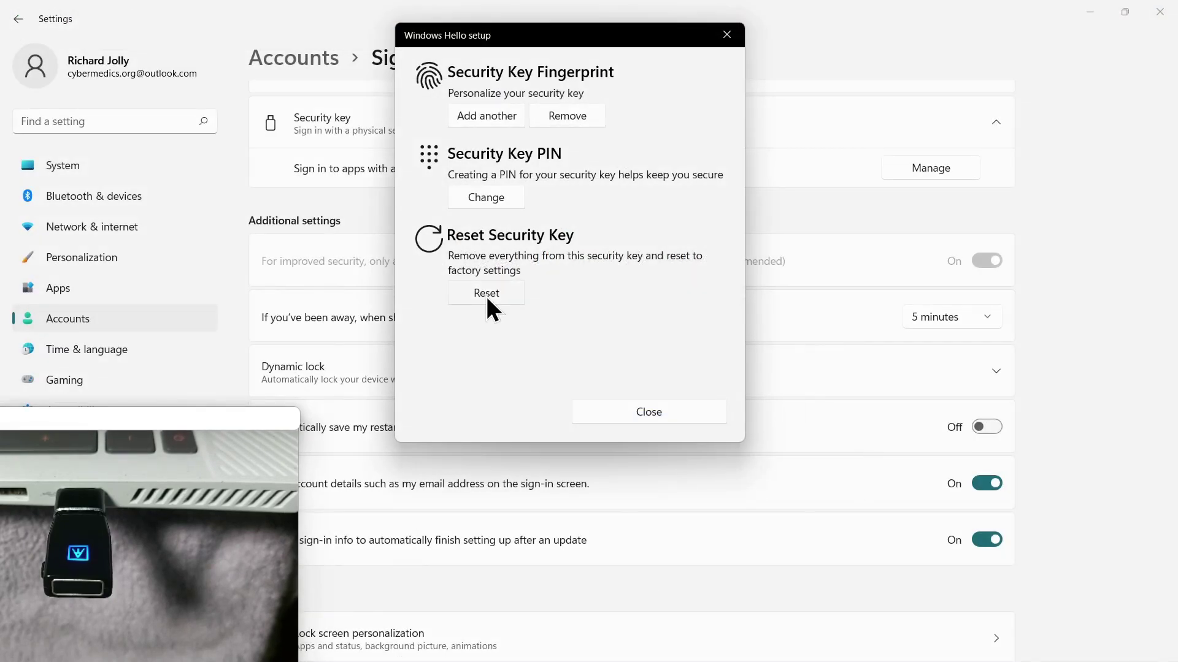
Reset the security key in Windows Settings, confirming the factory wipe of all its credentials
{"action": "left_click", "coordinate": [485, 295]}
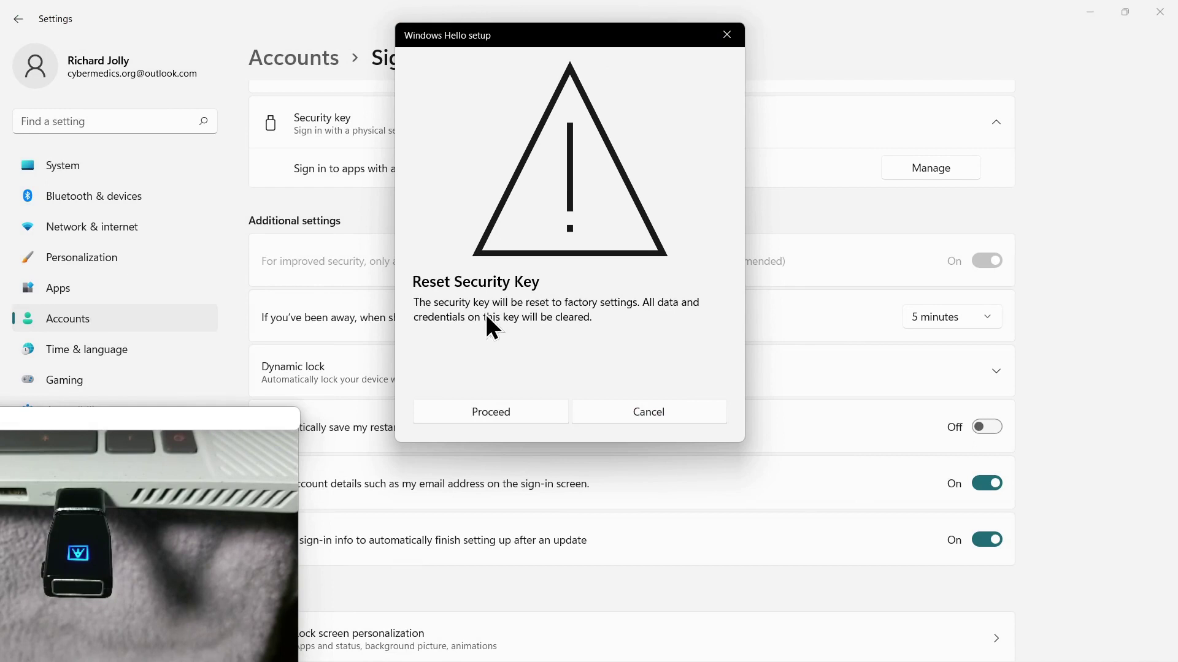
{"action": "left_click", "coordinate": [466, 411]}
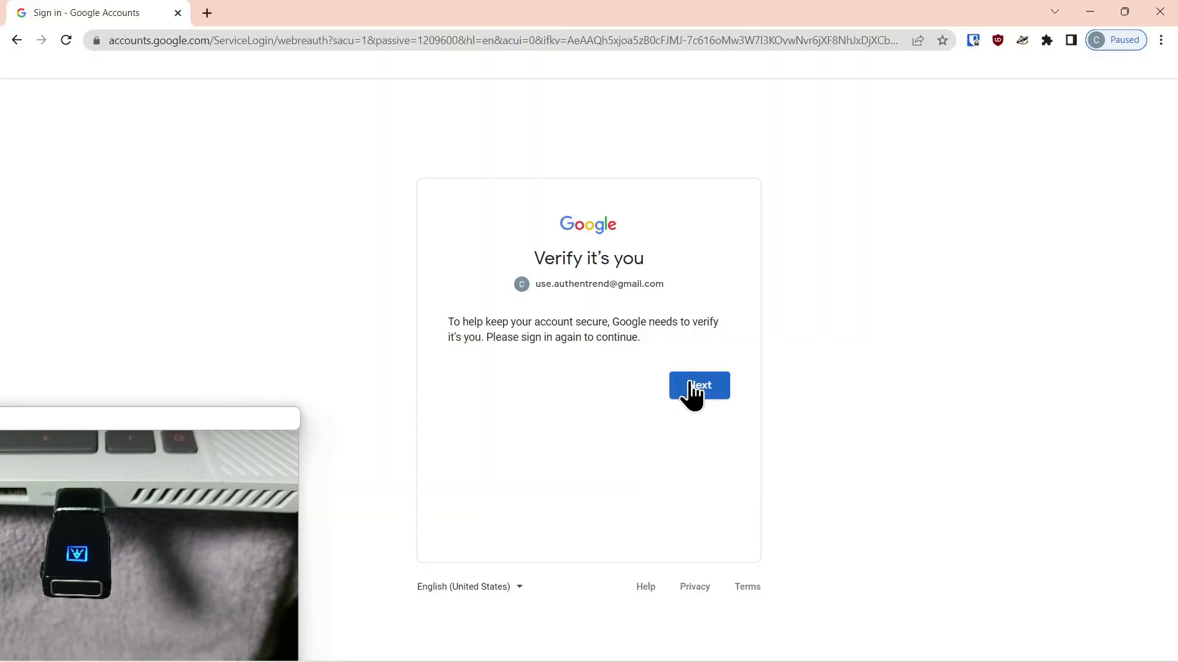
Sign back in to the Google Account with the pasted password
{"action": "left_click", "coordinate": [694, 393]}
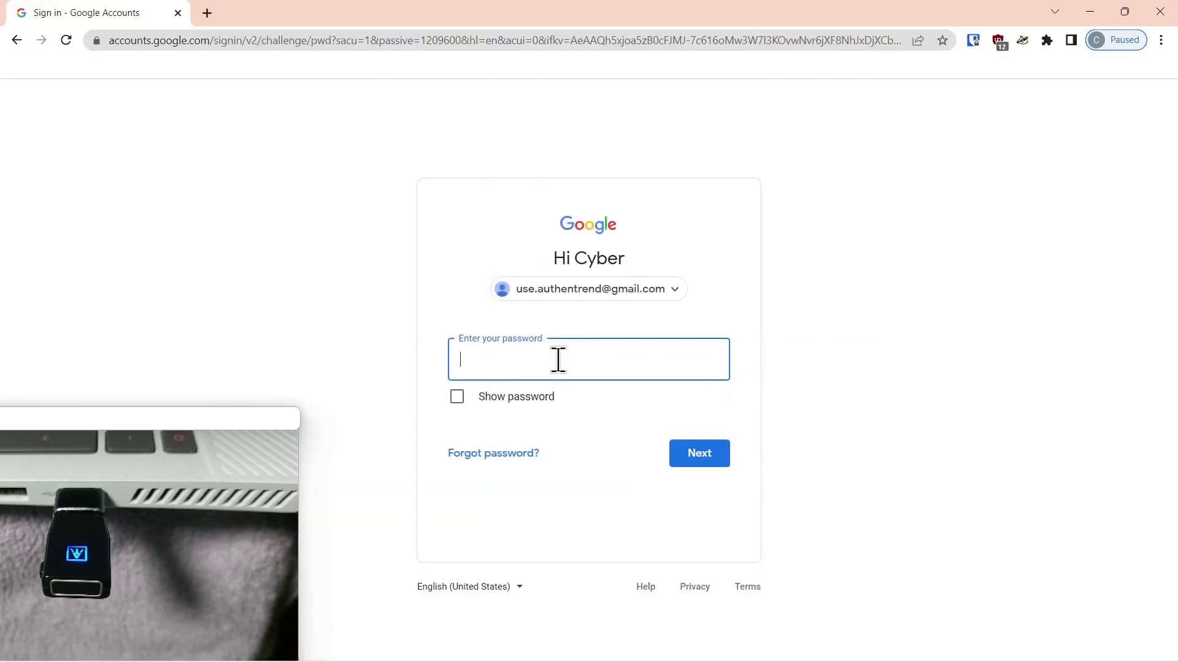
{"action": "key", "text": "ctrl+v"}
{"action": "left_click", "coordinate": [706, 460]}
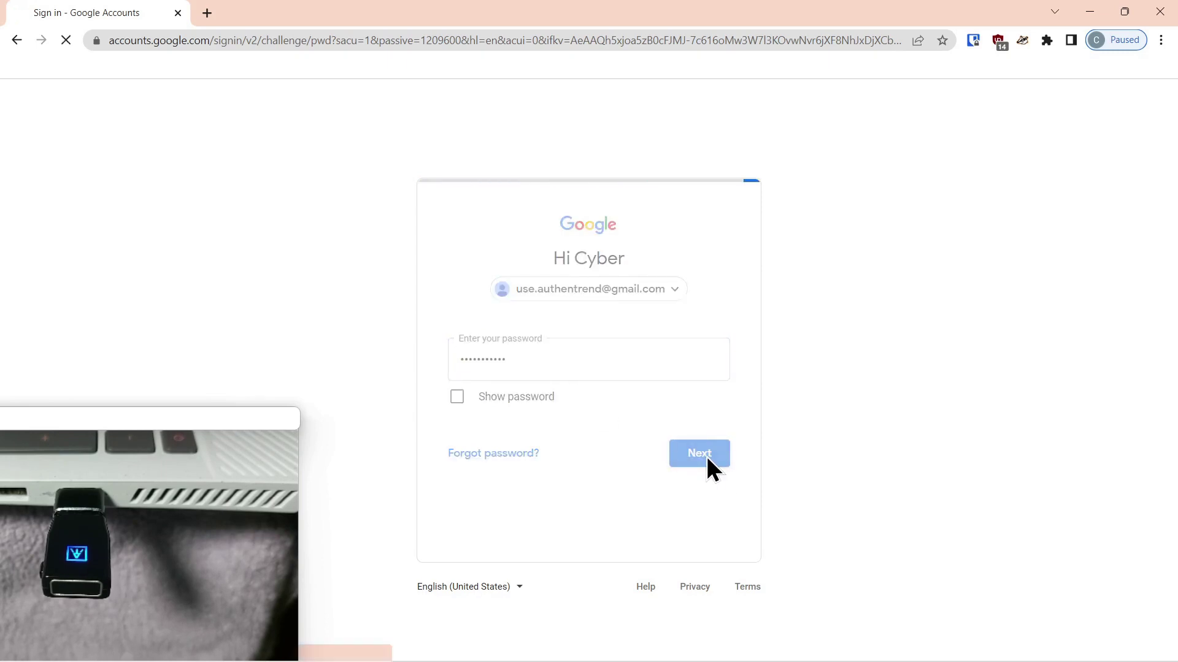
Go to Security settings and open the 2-Step Verification setup page
{"action": "left_click", "coordinate": [63, 264]}
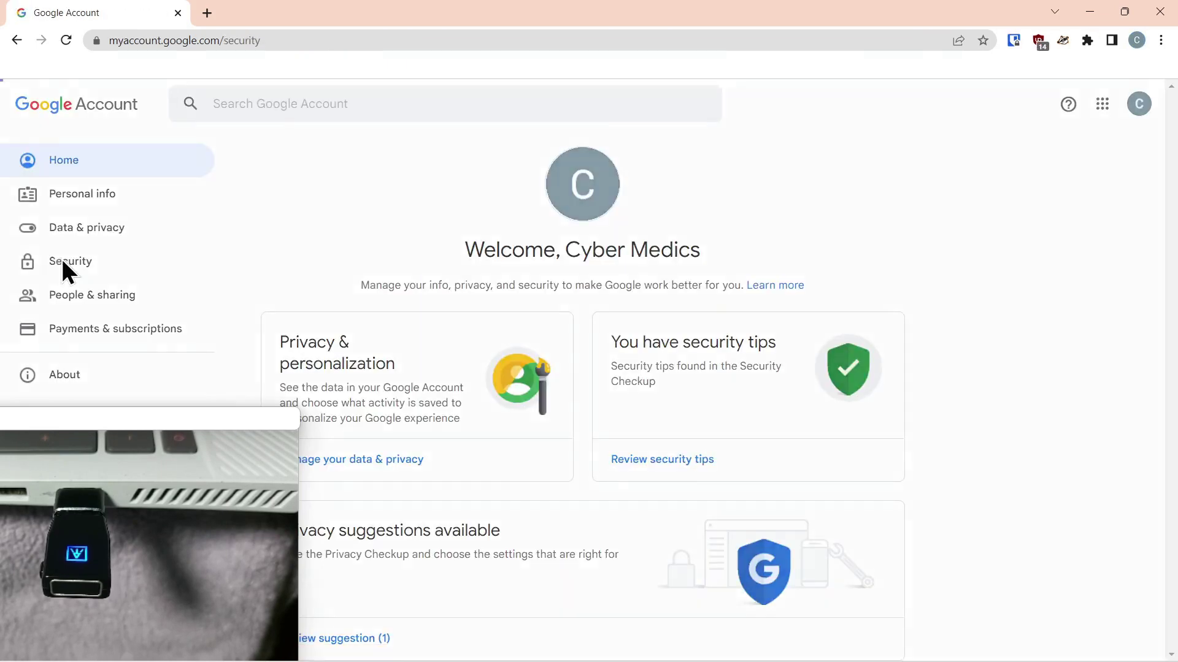
{"action": "scroll", "coordinate": [613, 331], "scroll_direction": "down", "scroll_amount": 5}
{"action": "scroll", "coordinate": [613, 331], "scroll_direction": "up", "scroll_amount": 2}
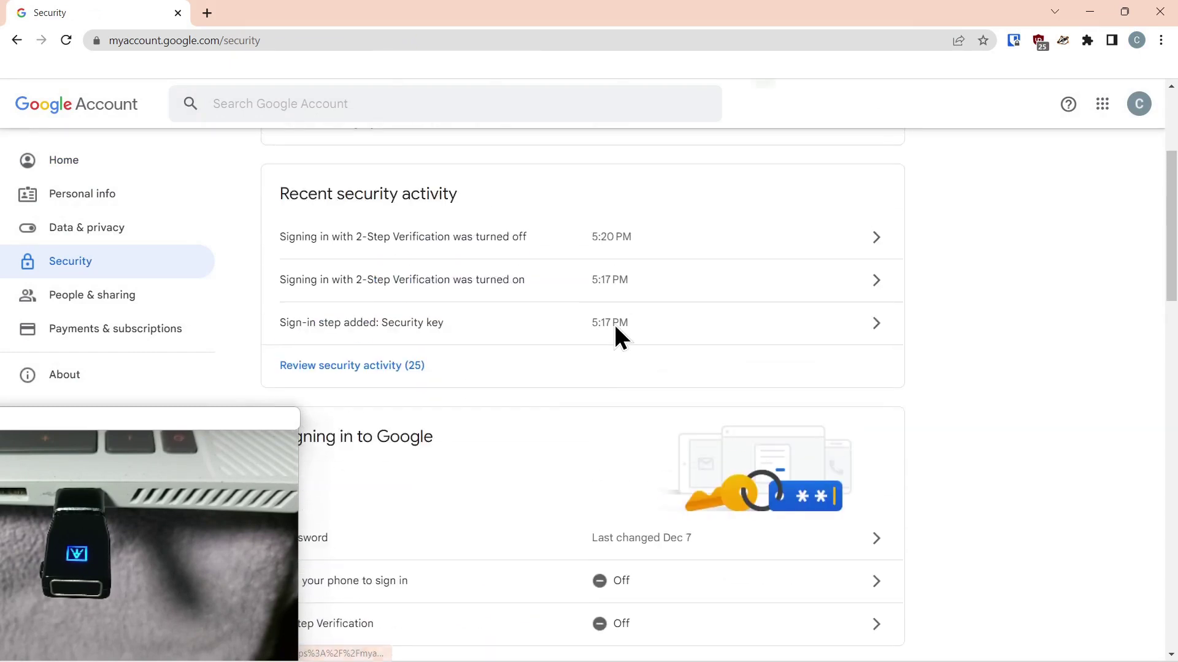
{"action": "scroll", "coordinate": [499, 371], "scroll_direction": "down", "scroll_amount": 5}
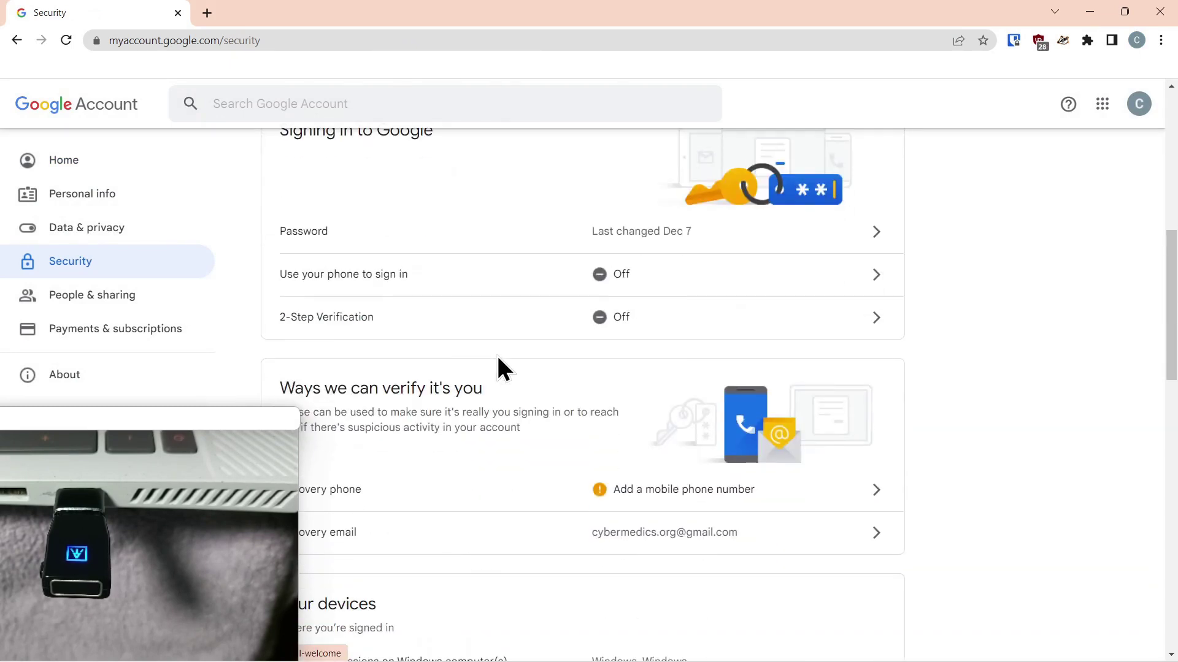
{"action": "left_click", "coordinate": [368, 334]}
{"action": "scroll", "coordinate": [697, 444], "scroll_direction": "down", "scroll_amount": 2}
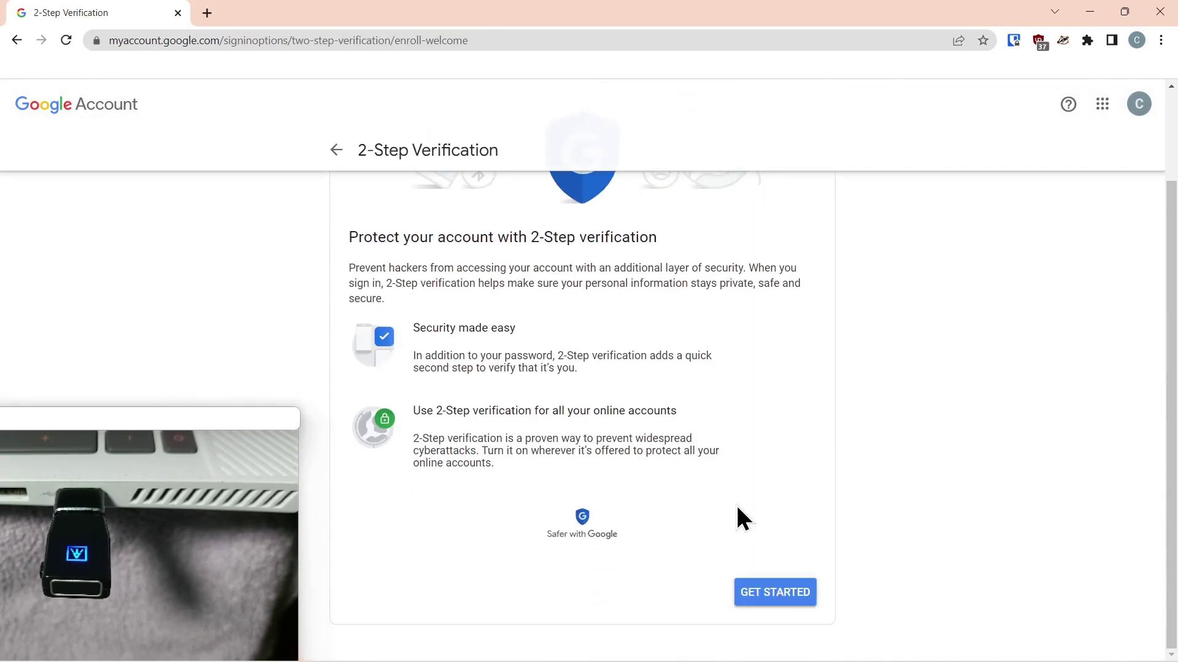
Start 2-Step Verification setup with Security Key as the second step, approving the Windows Security prompts
{"action": "left_click", "coordinate": [783, 596]}
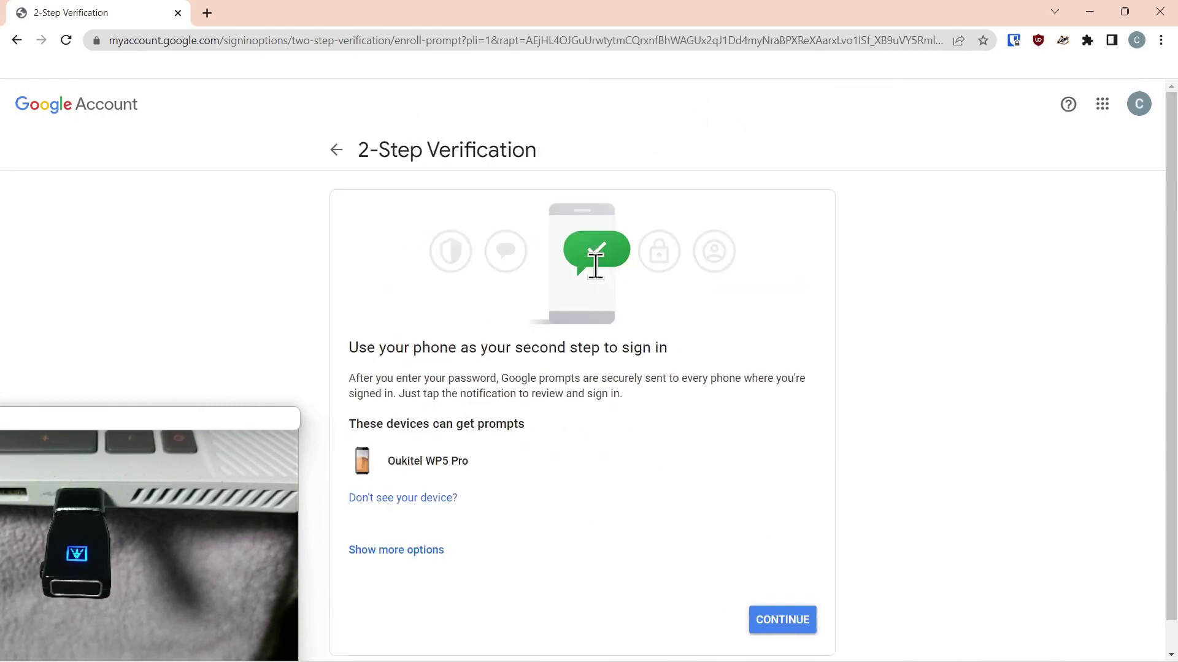
{"action": "scroll", "coordinate": [588, 487], "scroll_direction": "down", "scroll_amount": 1}
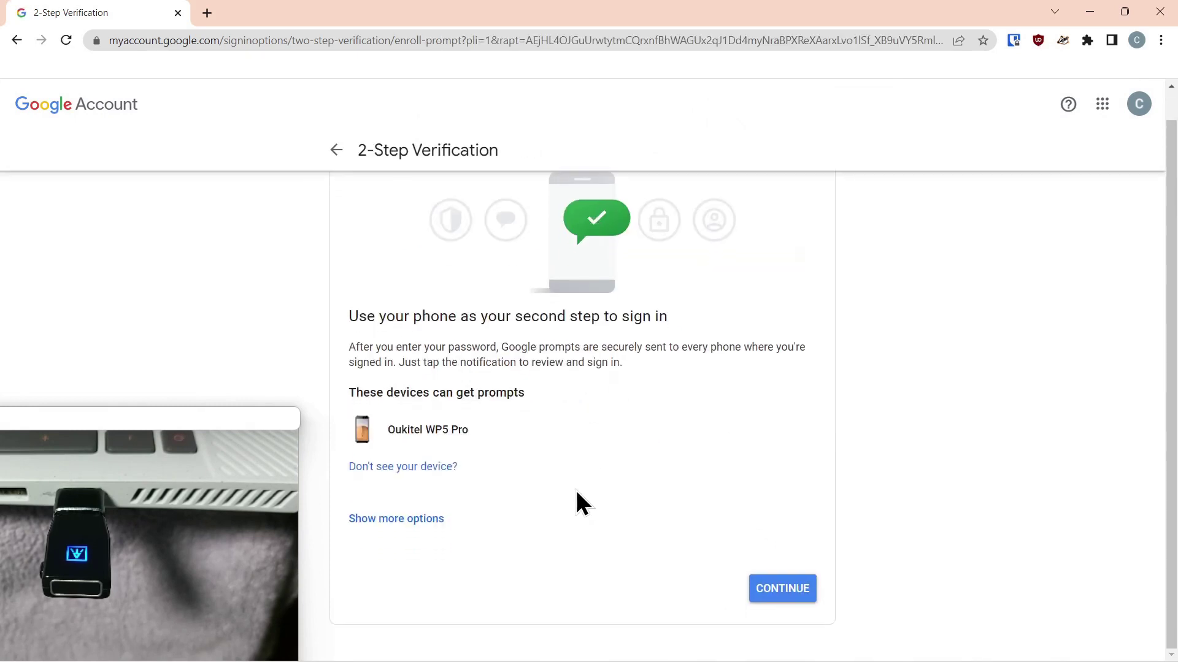
{"action": "left_click", "coordinate": [406, 520]}
{"action": "left_click", "coordinate": [430, 555]}
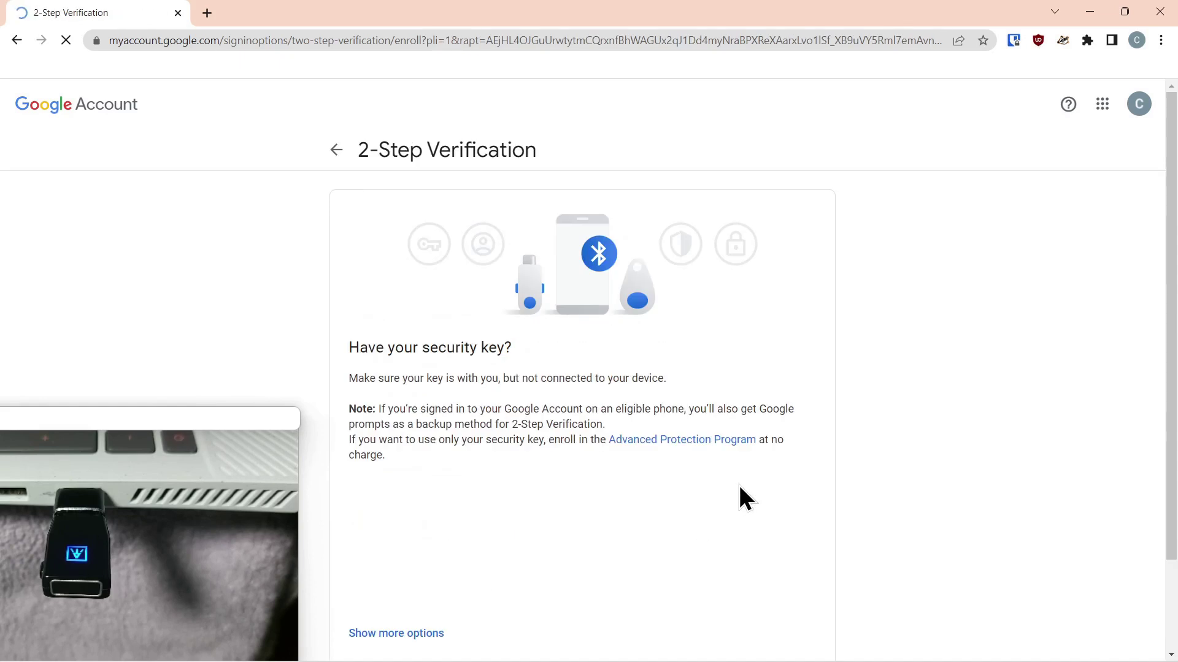
{"action": "scroll", "coordinate": [688, 448], "scroll_direction": "down", "scroll_amount": 2}
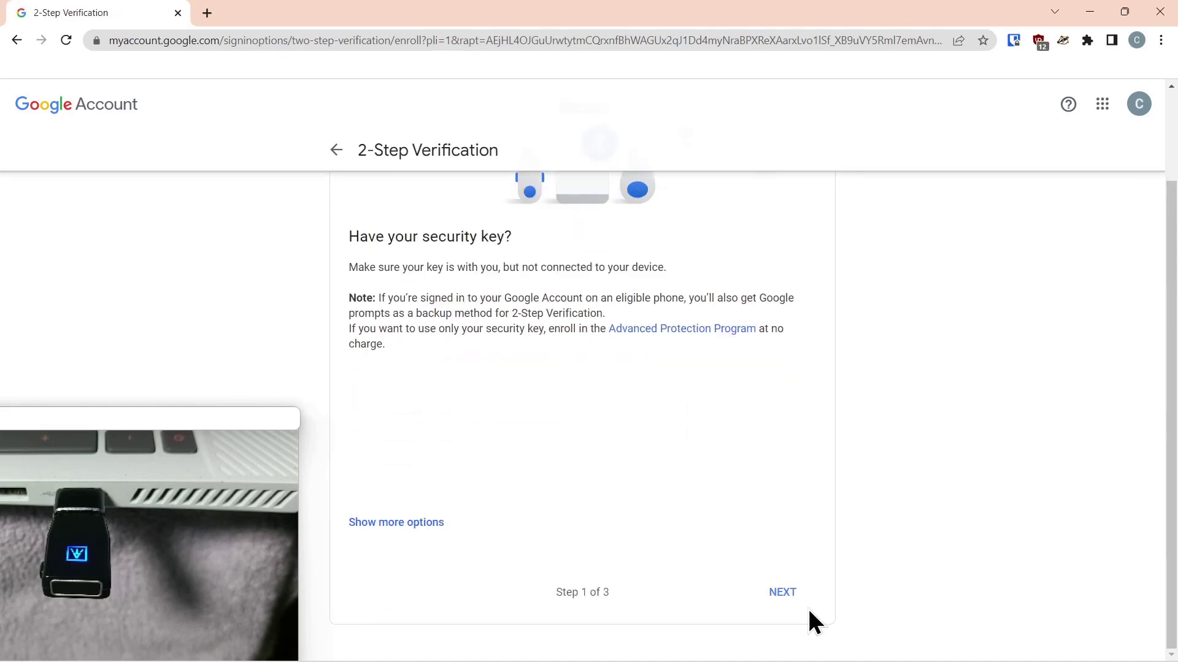
{"action": "left_click", "coordinate": [790, 592]}
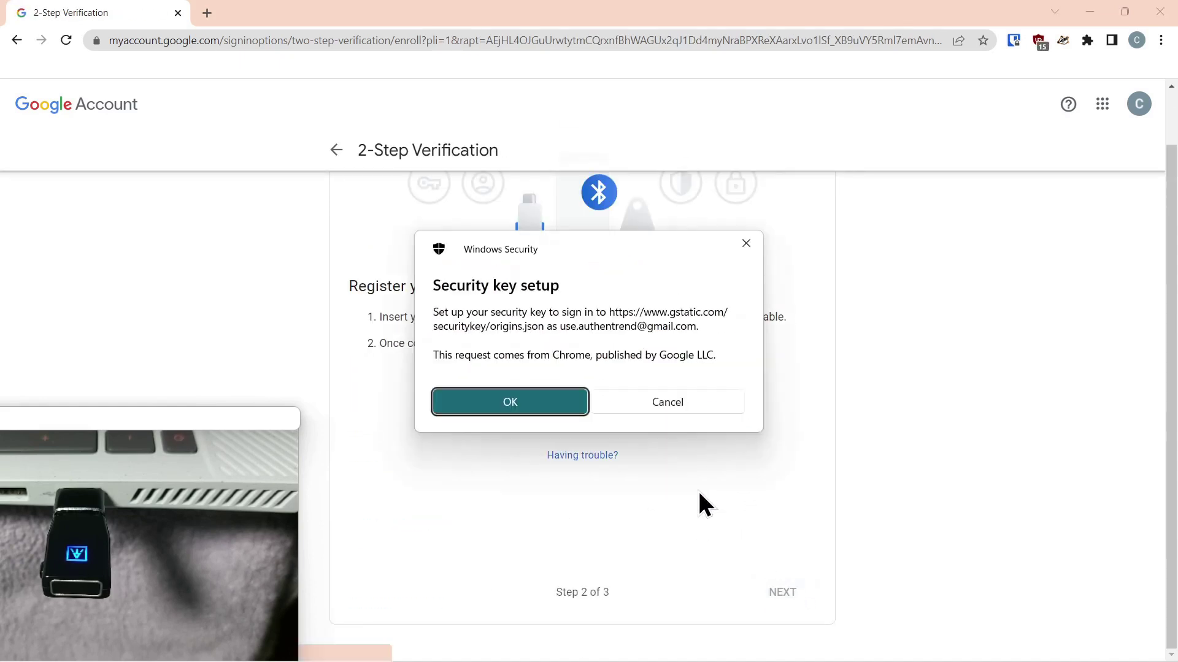
{"action": "left_click", "coordinate": [495, 400]}
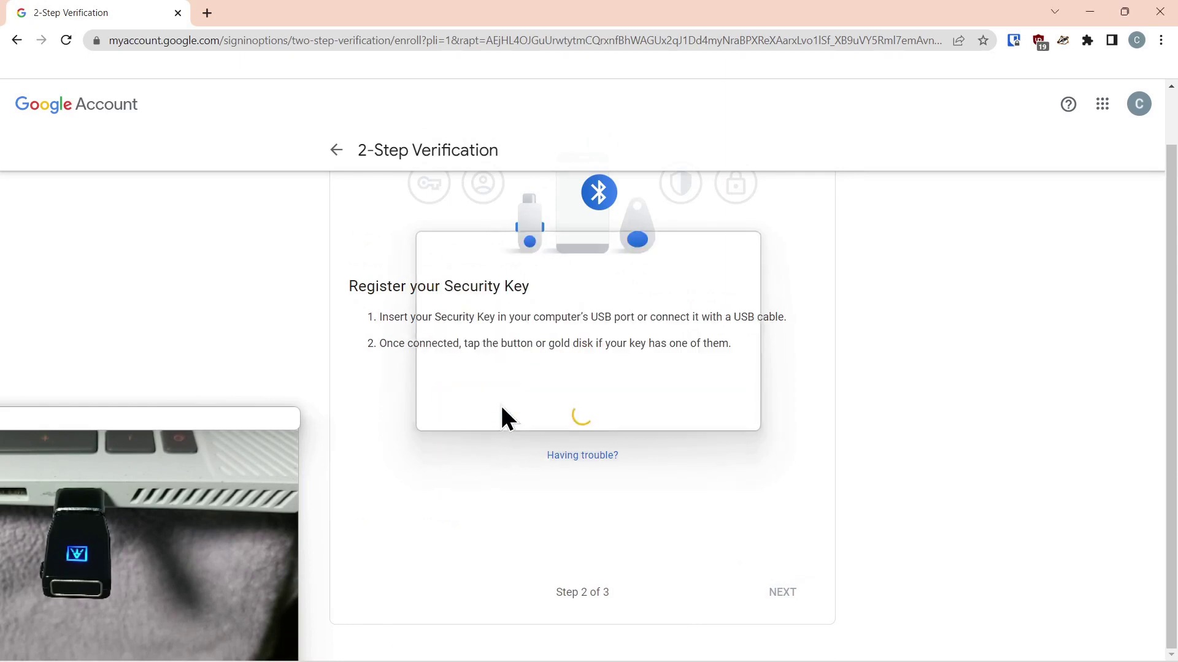
{"action": "left_click", "coordinate": [506, 394]}
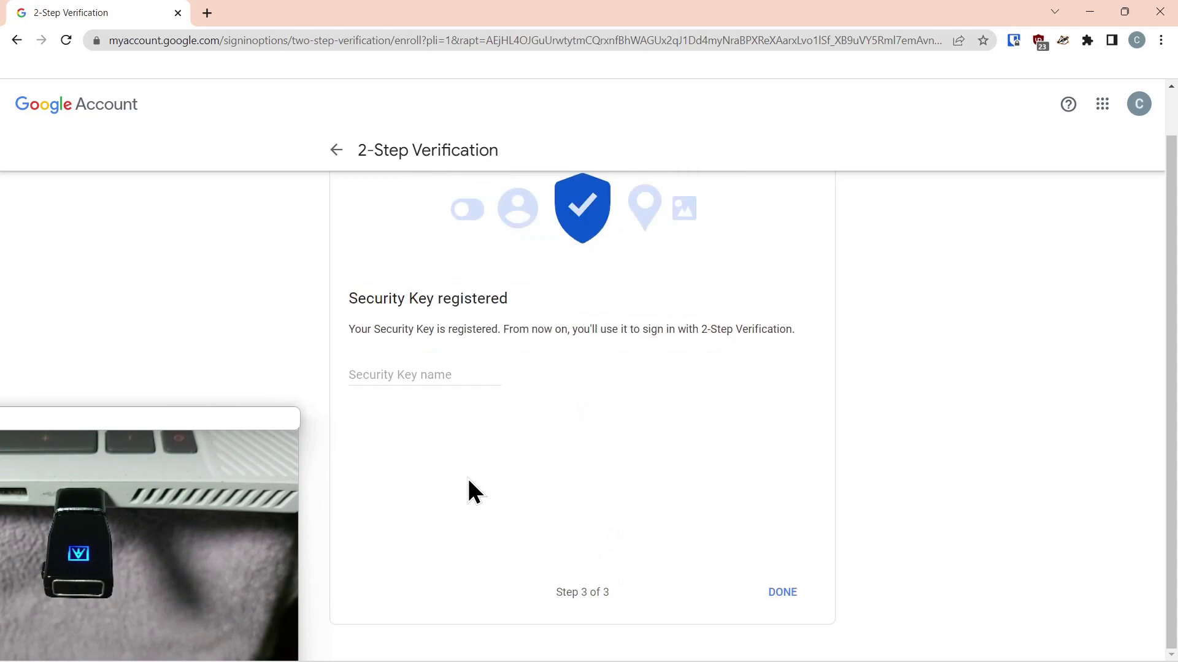
Name the registered security key 'ATKey.Pro' and complete the setup
{"action": "left_click", "coordinate": [376, 378]}
{"action": "type", "text": "ATKey.Pro"}
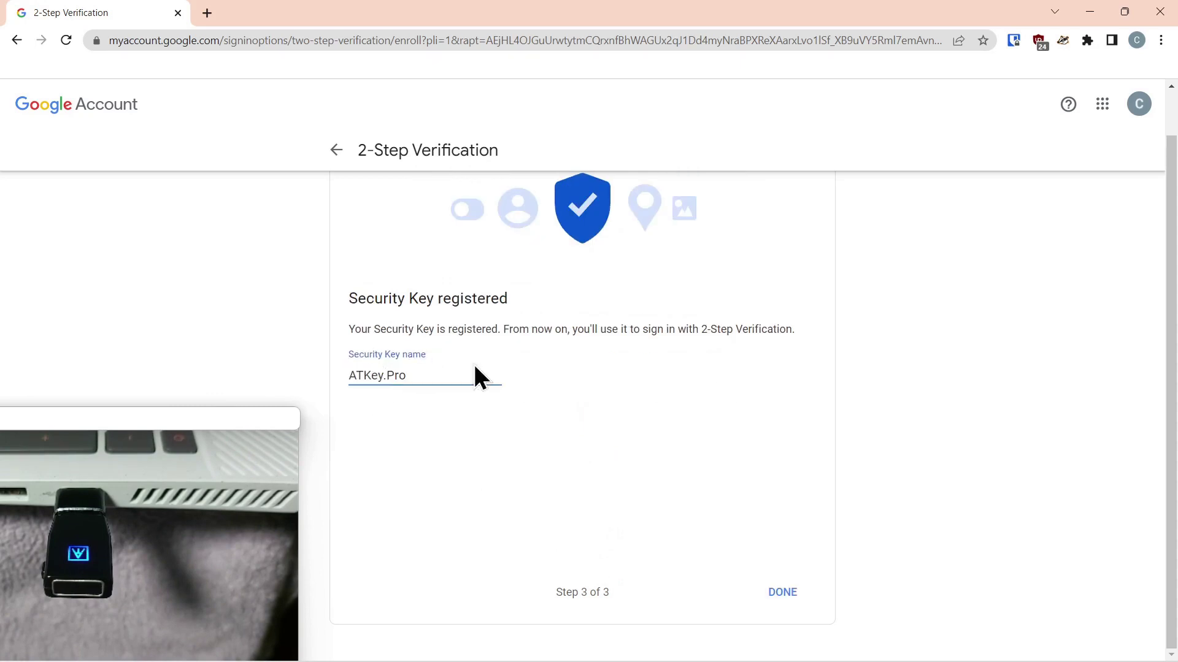
{"action": "left_click", "coordinate": [775, 594]}
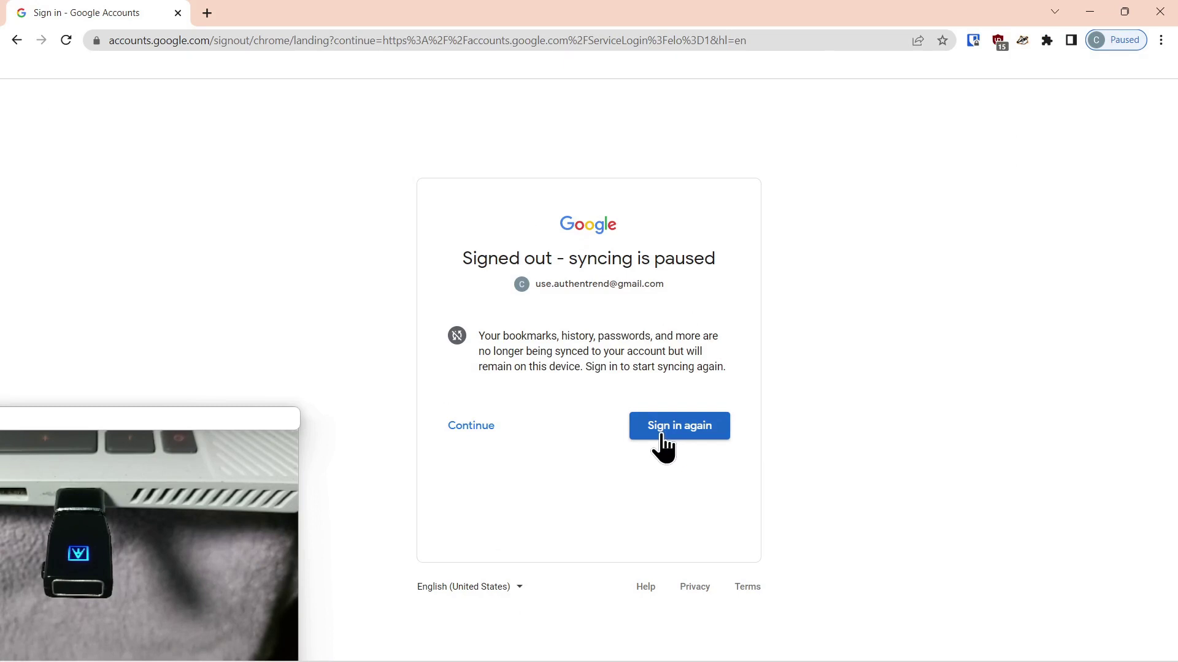
Sign in again with the password and security key, finishing at the You're all set page
{"action": "left_click", "coordinate": [657, 439]}
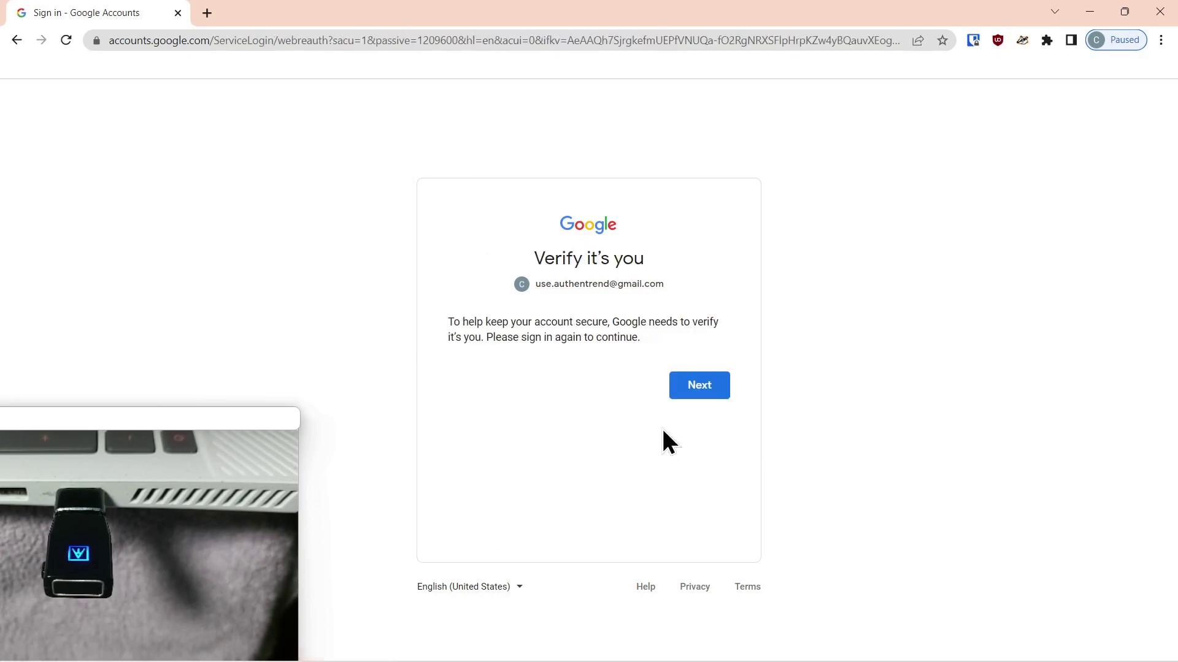
{"action": "left_click", "coordinate": [701, 390]}
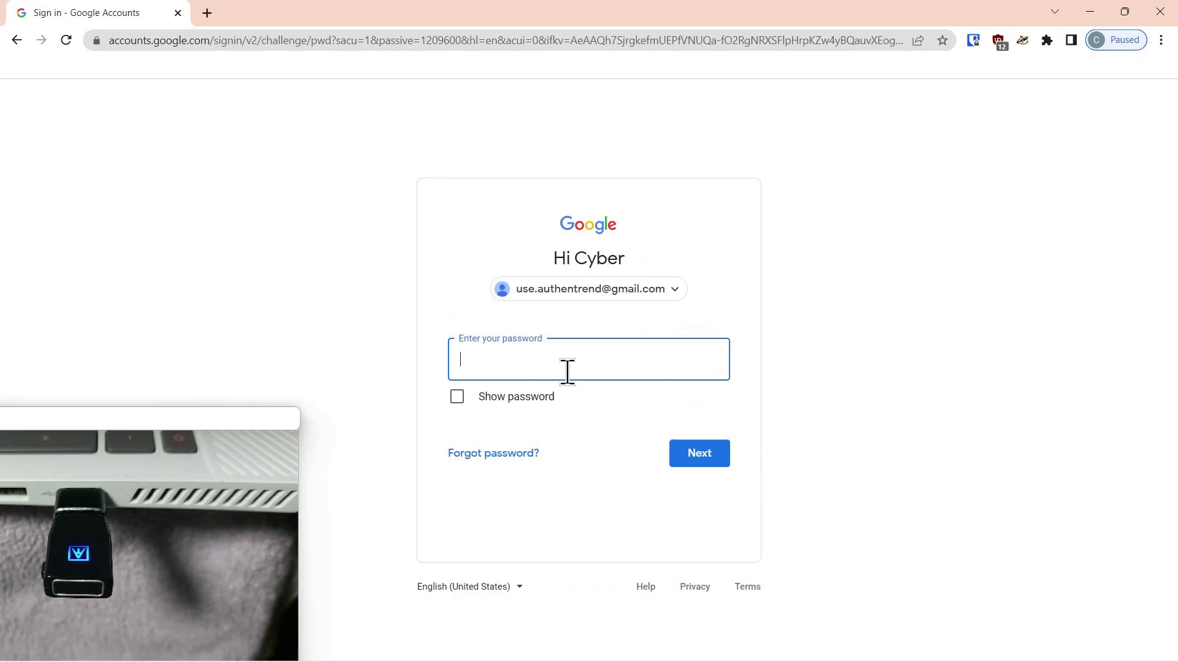
{"action": "left_click", "coordinate": [681, 456]}
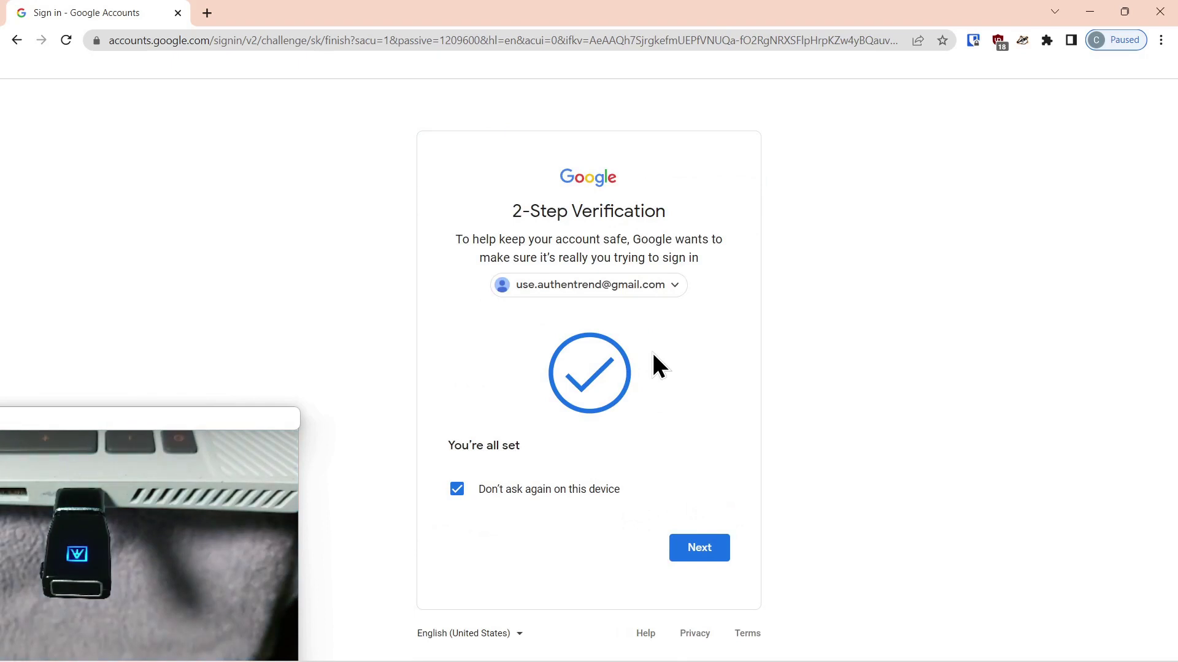
{"action": "left_click", "coordinate": [683, 546]}
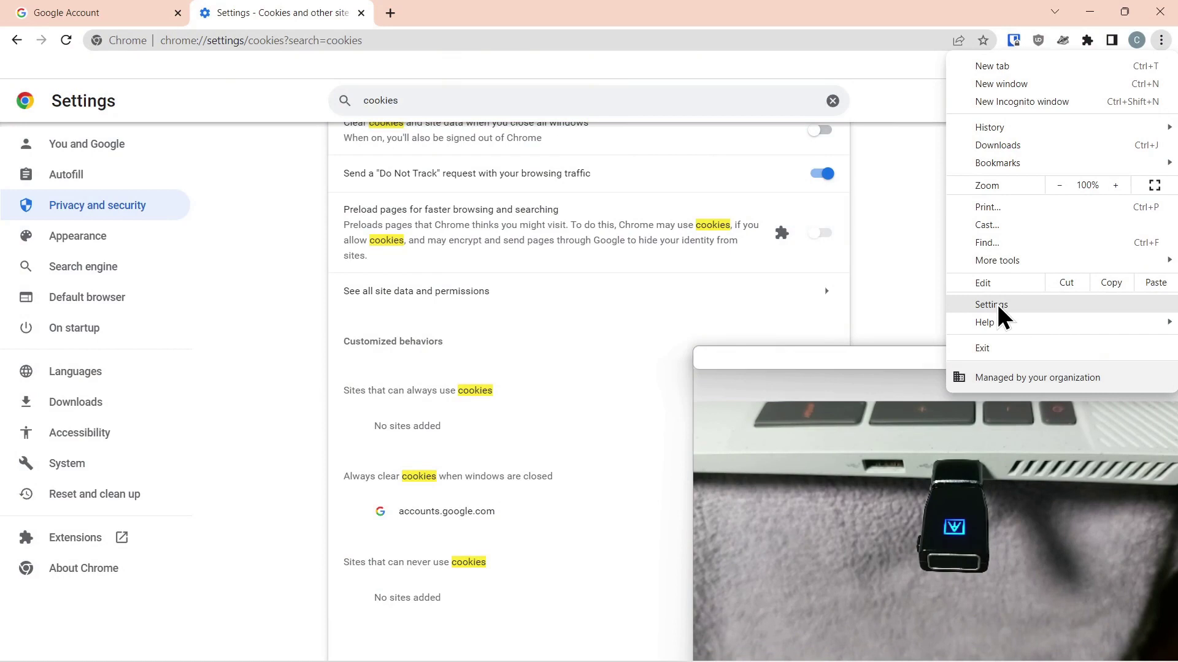
{"action": "left_click", "coordinate": [119, 205]}
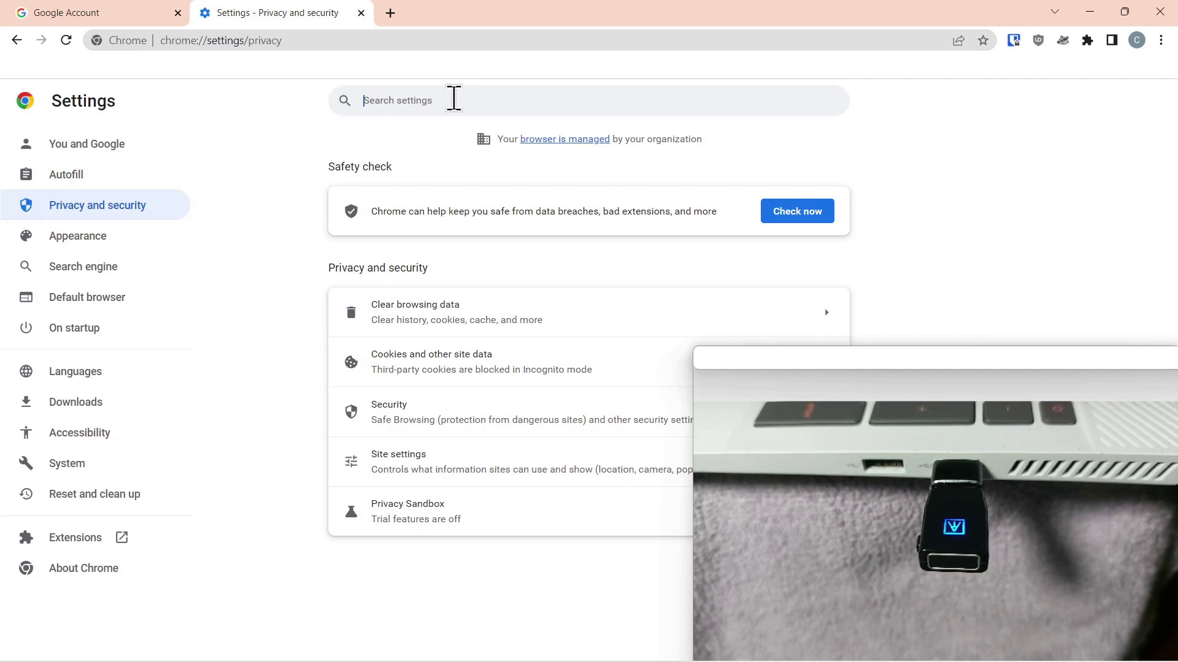
{"action": "left_click", "coordinate": [454, 99]}
{"action": "type", "text": "cookie"}
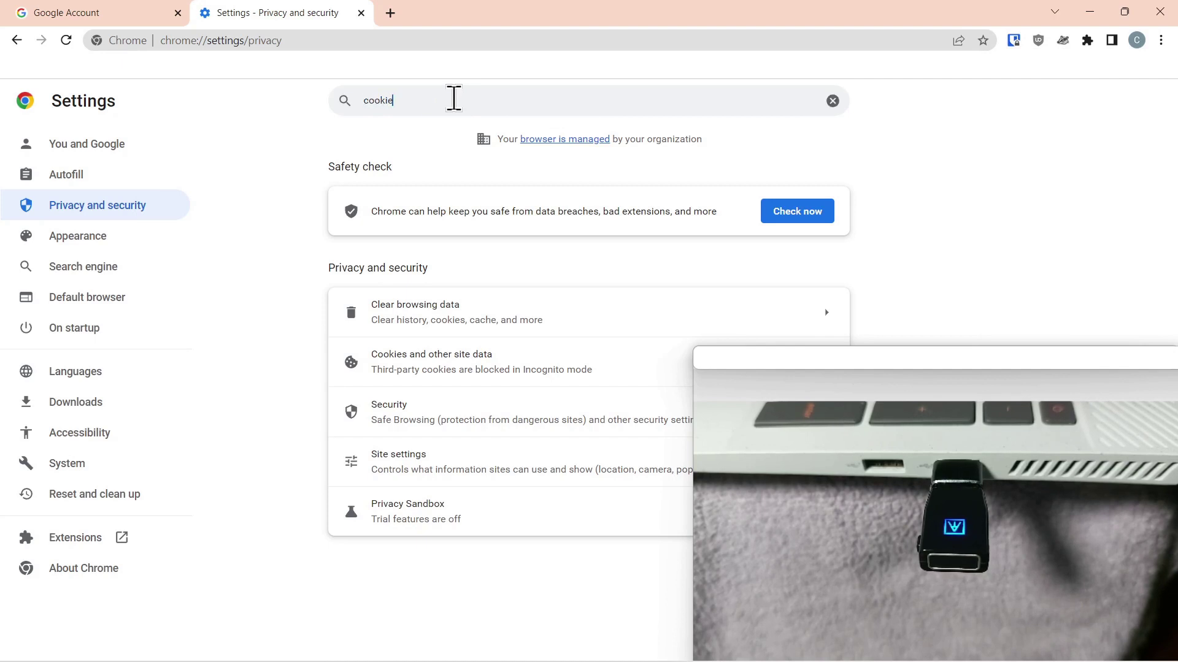
{"action": "type", "text": "s"}
{"action": "scroll", "coordinate": [499, 325], "scroll_direction": "down", "scroll_amount": 1}
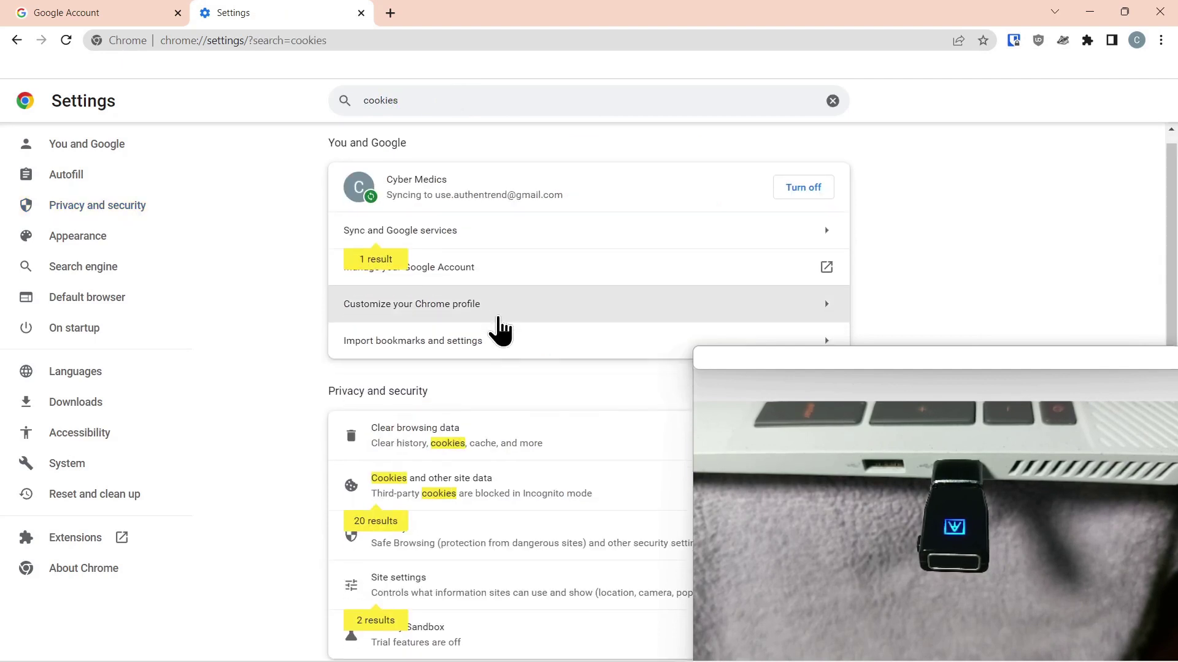
{"action": "left_click", "coordinate": [481, 495]}
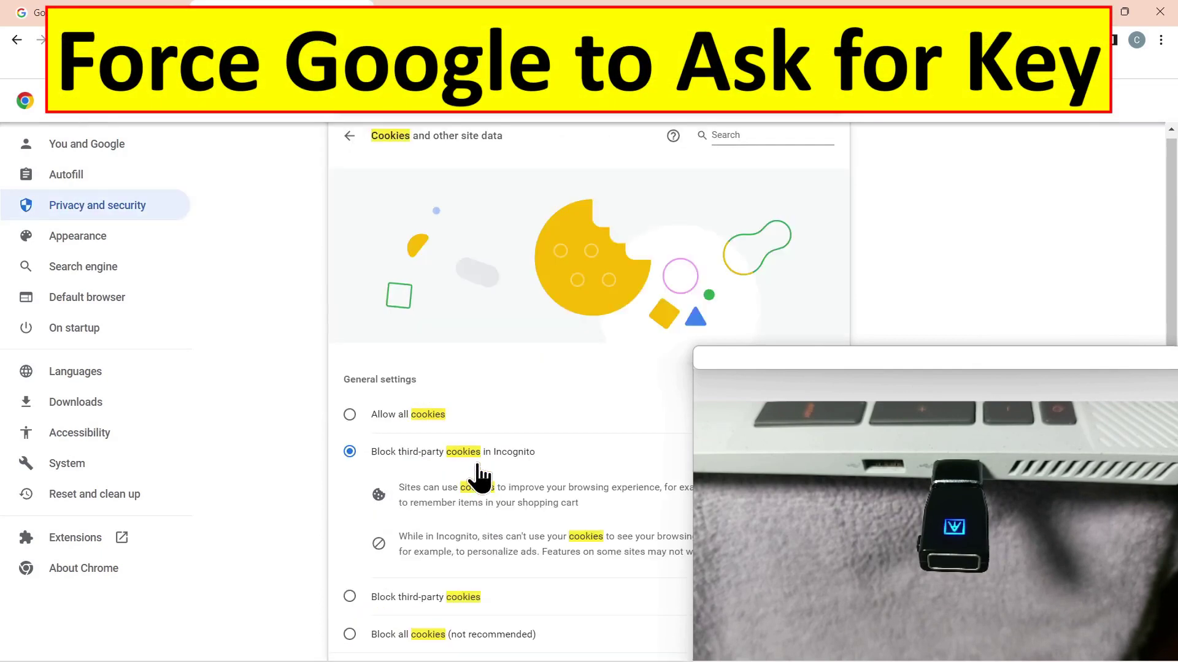
{"action": "scroll", "coordinate": [451, 427], "scroll_direction": "down", "scroll_amount": 5}
{"action": "scroll", "coordinate": [451, 426], "scroll_direction": "down", "scroll_amount": 3}
{"action": "scroll", "coordinate": [447, 421], "scroll_direction": "down", "scroll_amount": 2}
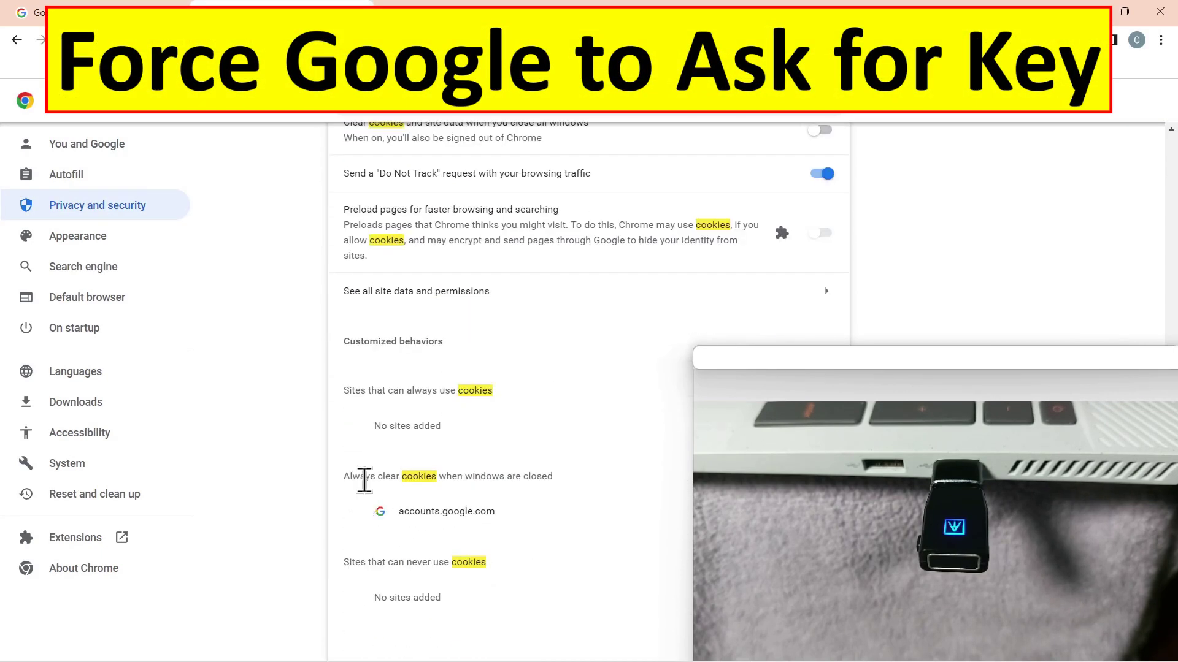